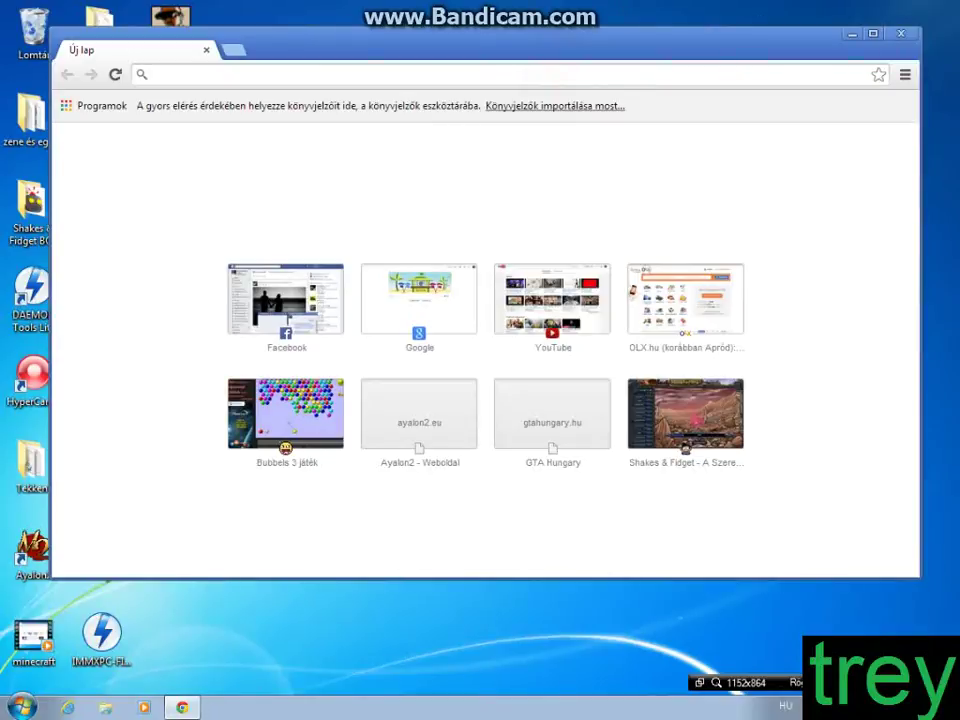
Go to google.hu and search for "skype letöltése".
left_click(431, 75)
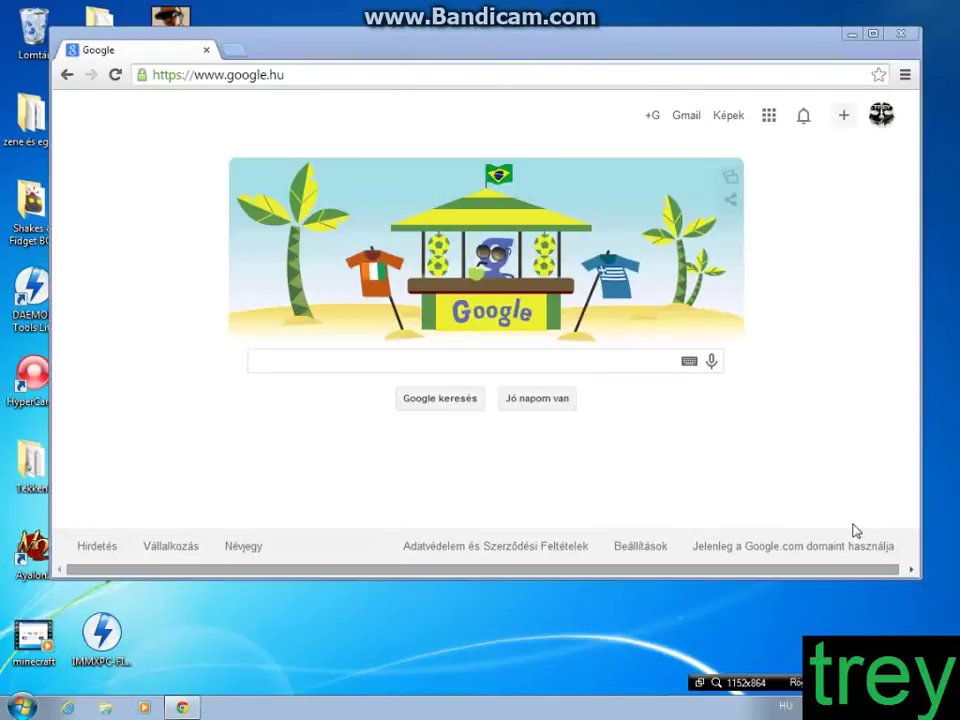
left_click(357, 362)
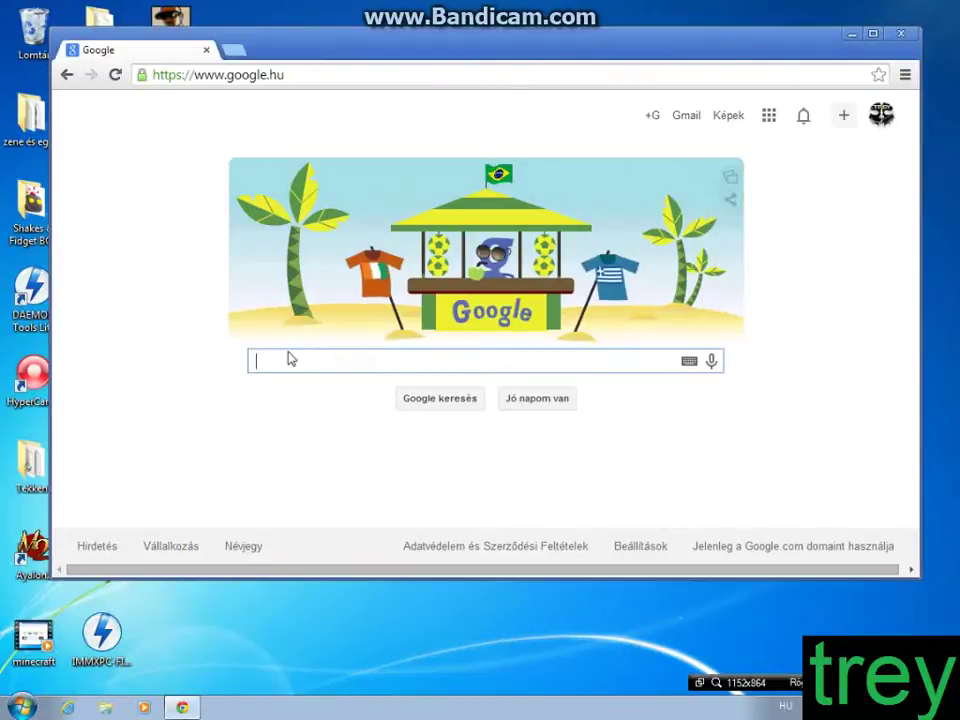
left_click(349, 367)
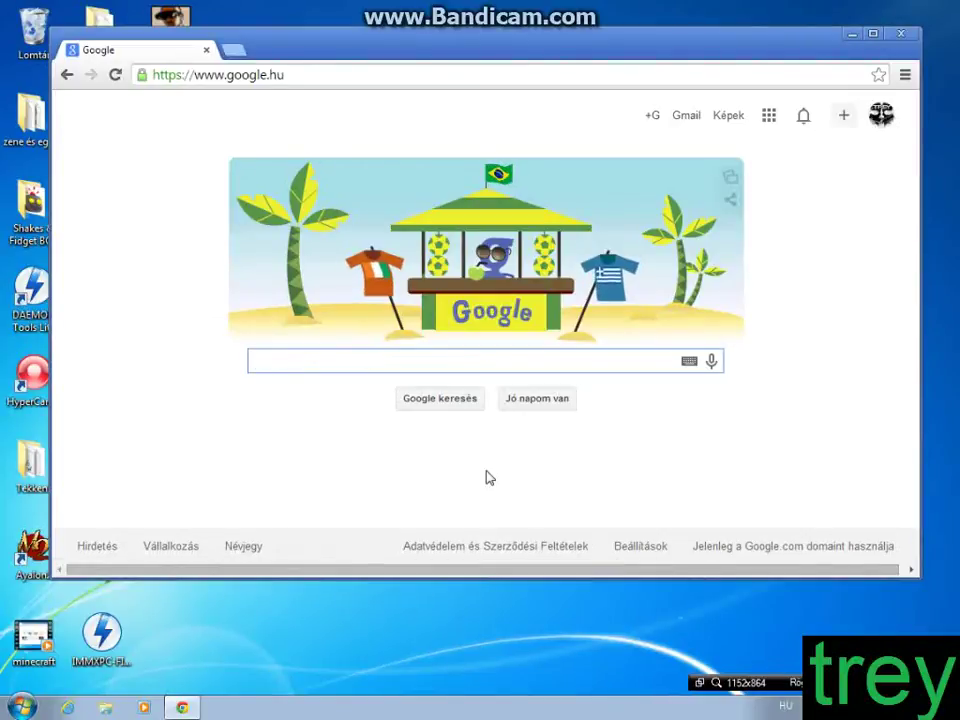
type("skype le")
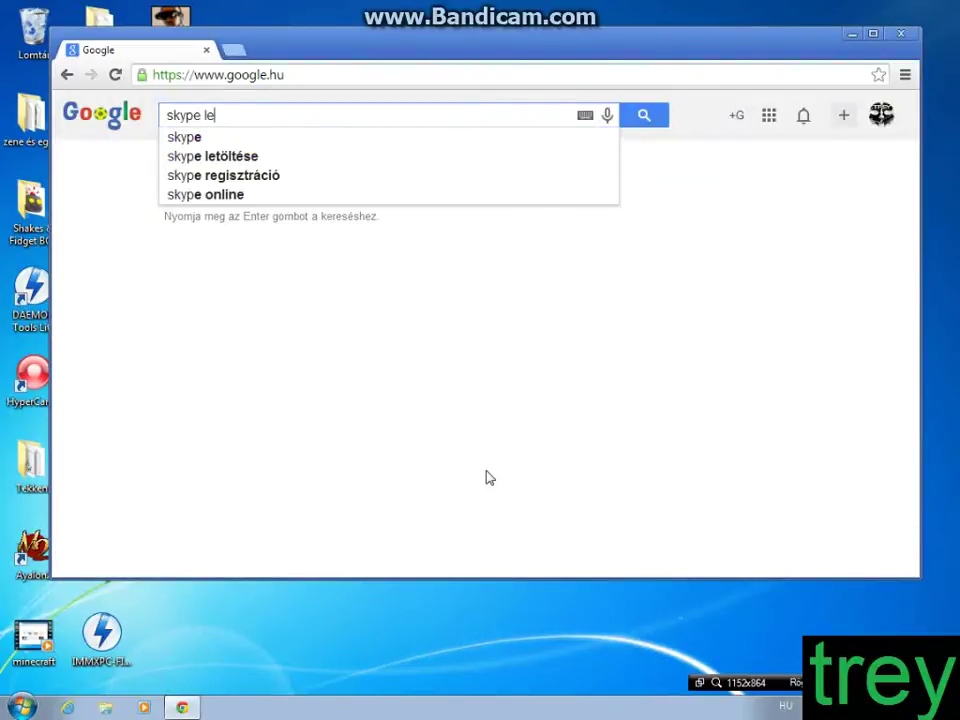
type("tölté")
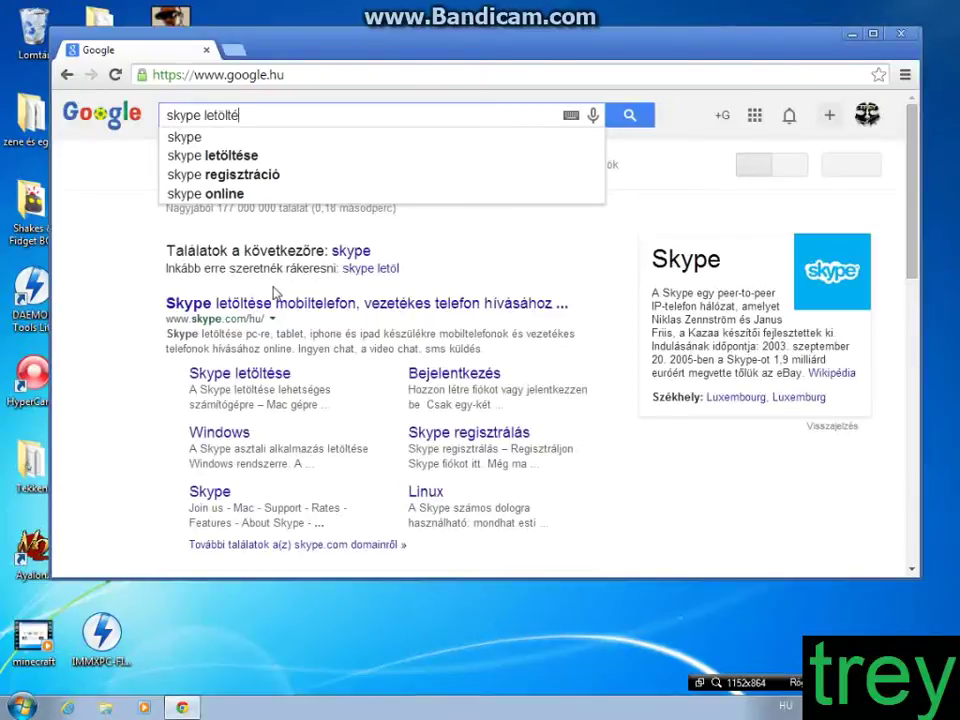
type("s")
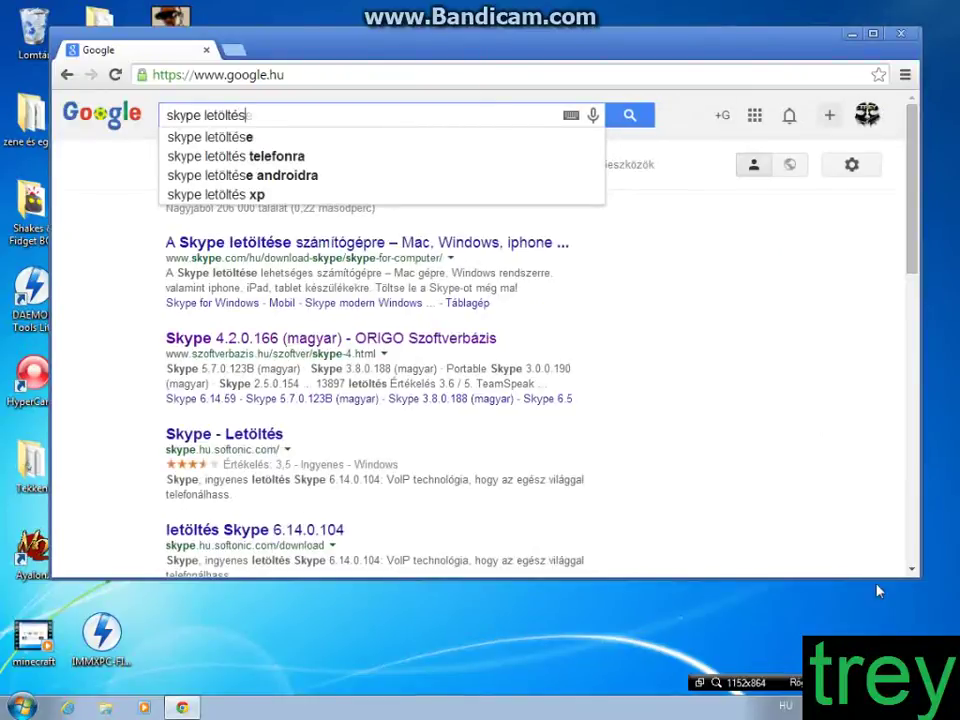
key("Return")
type("e")
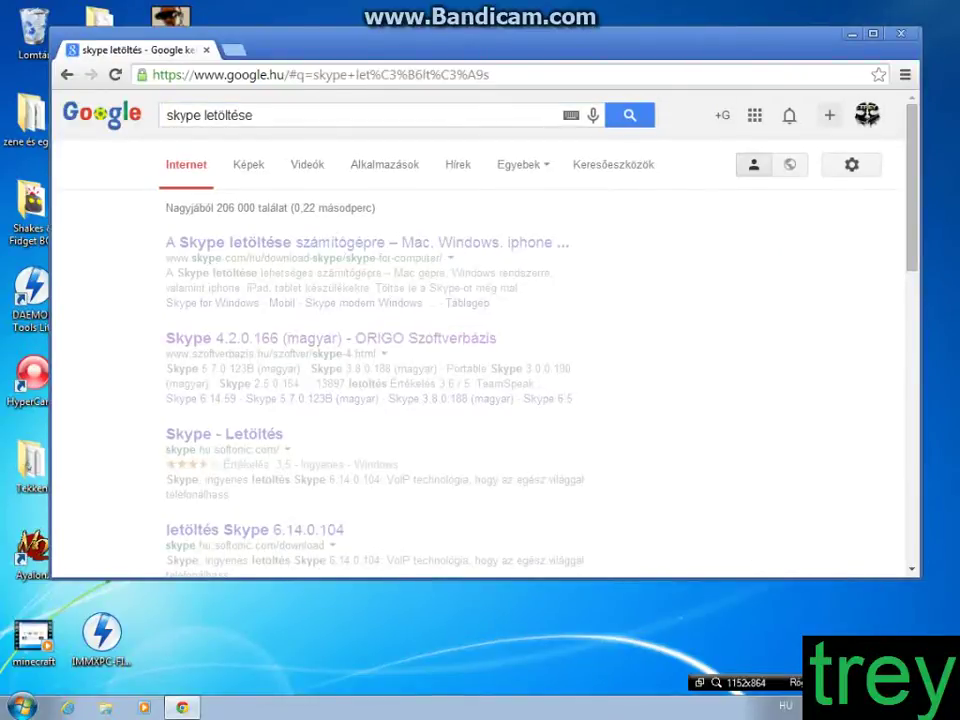
Open the Skype for computer search result, locate the Windows desktop application download, and close the page.
left_click(367, 242)
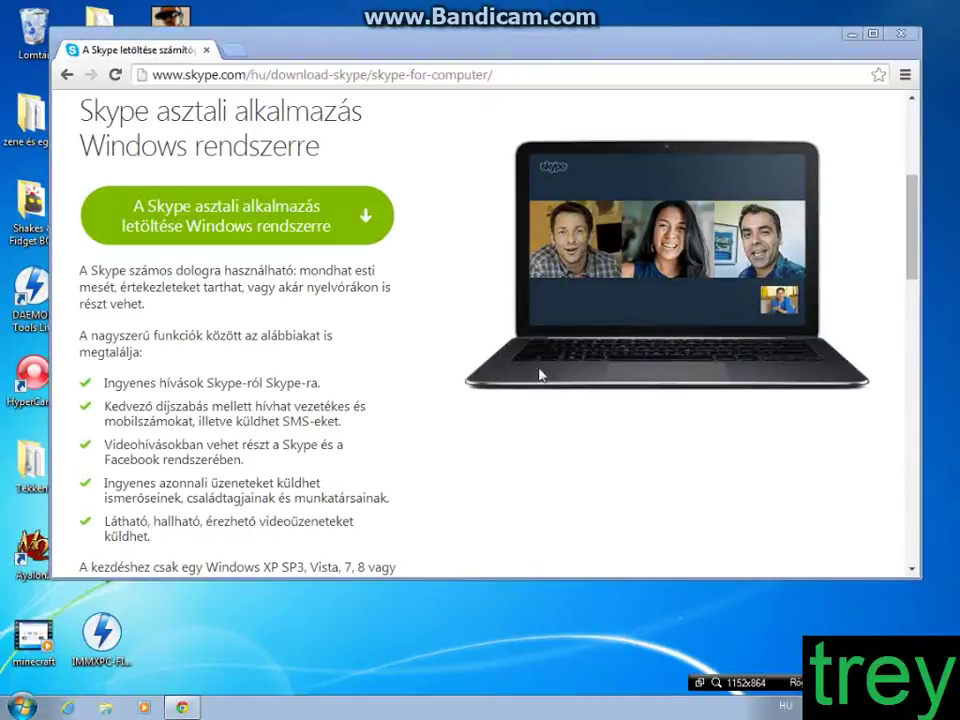
left_click_drag(910, 263, 912, 218)
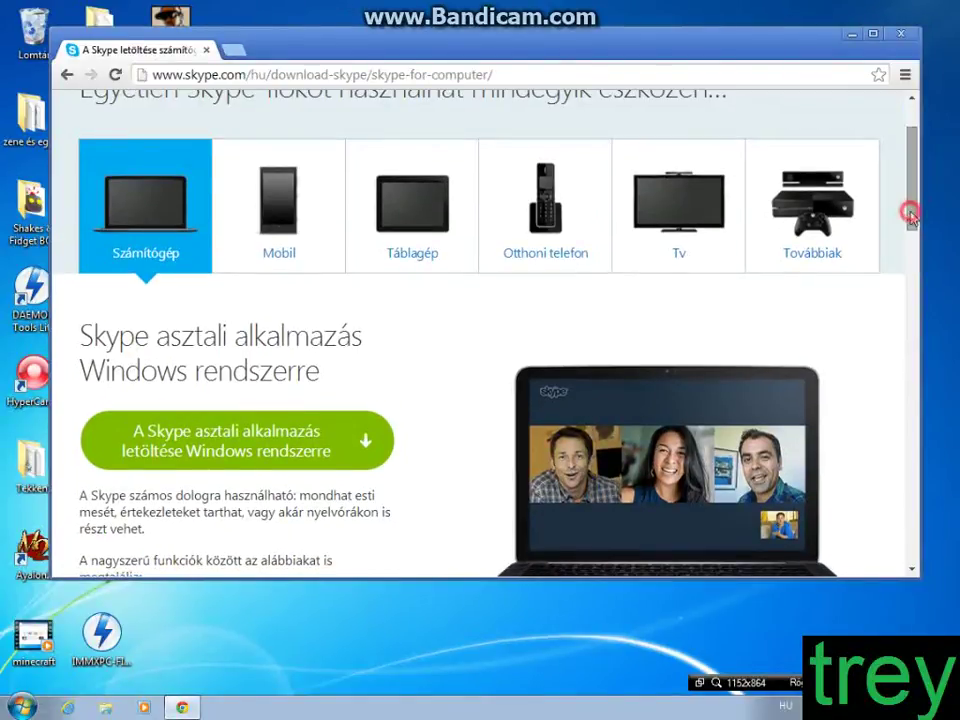
scroll(187, 209, "up", 1)
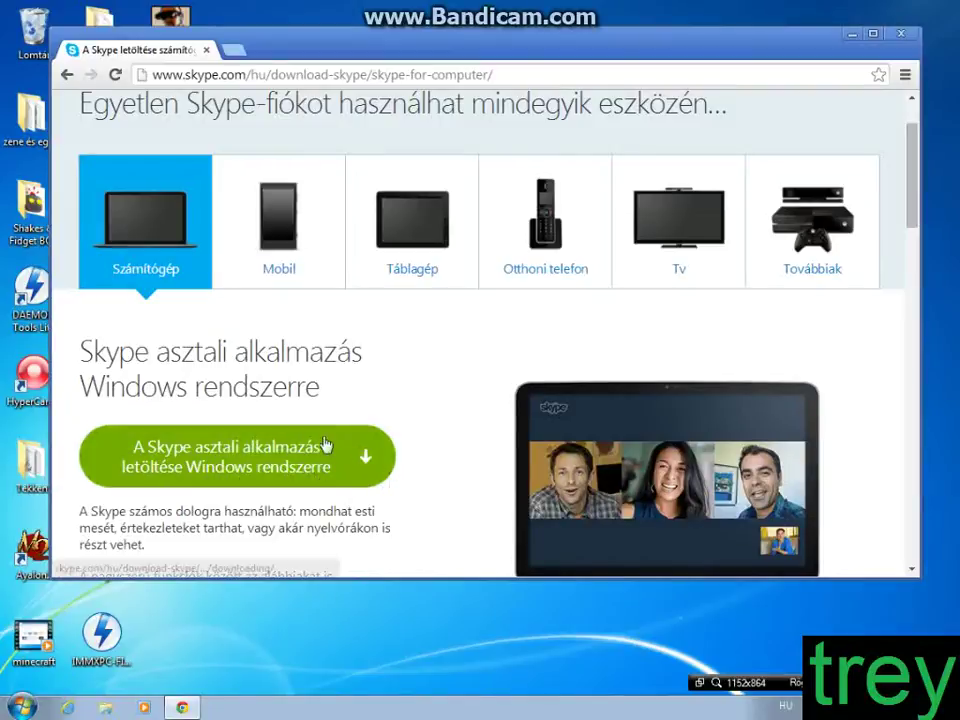
left_click(228, 50)
left_click(206, 49)
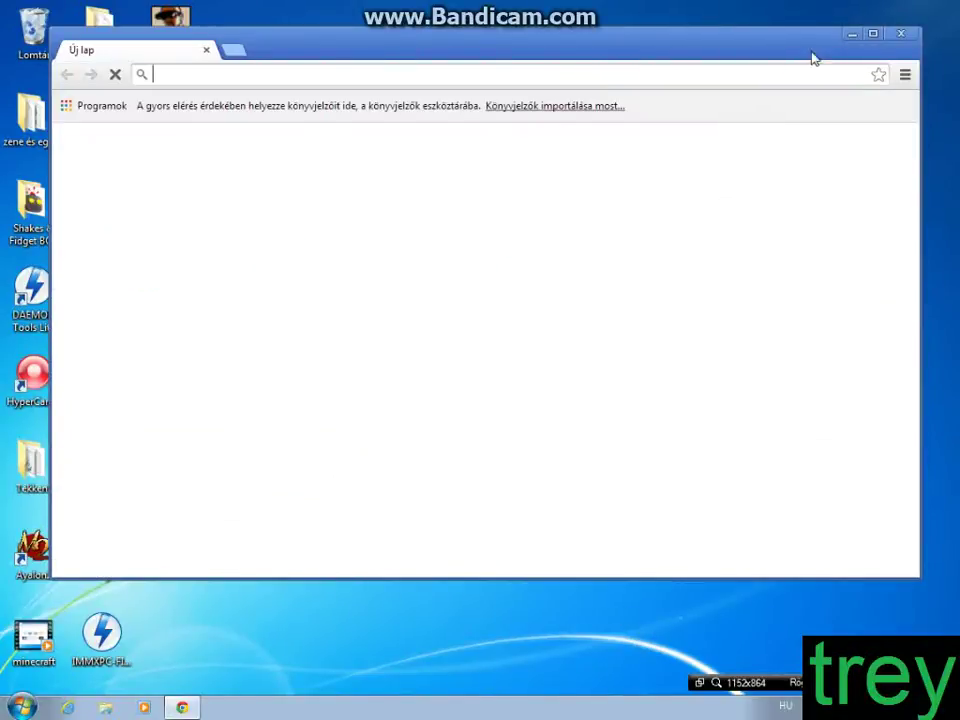
Open the Letöltések folder in Windows Explorer and return to the desktop.
key("super")
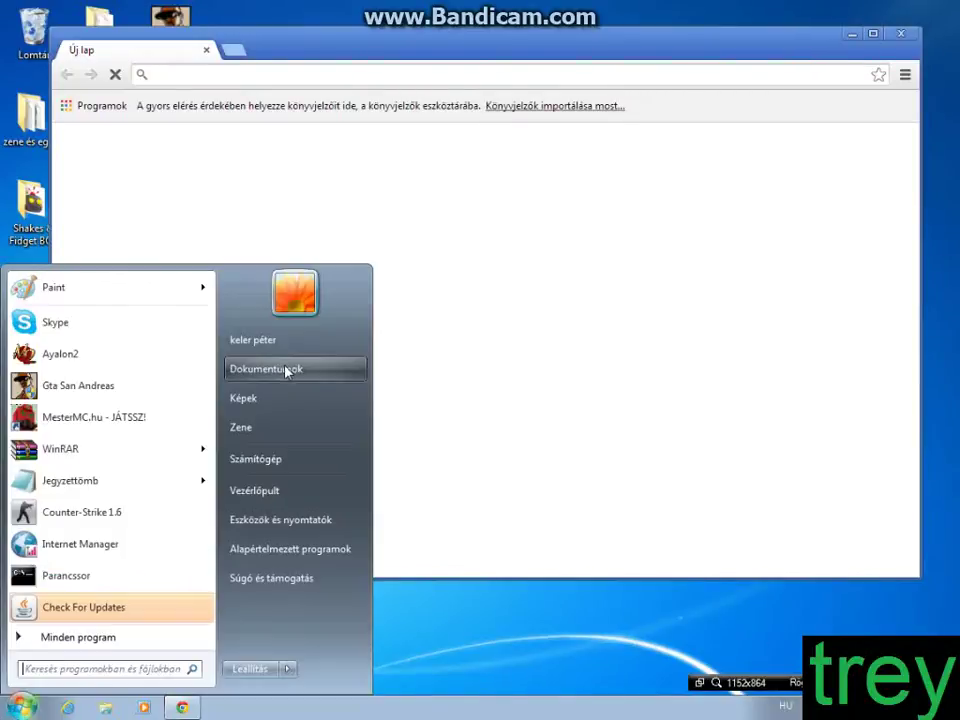
left_click(351, 381)
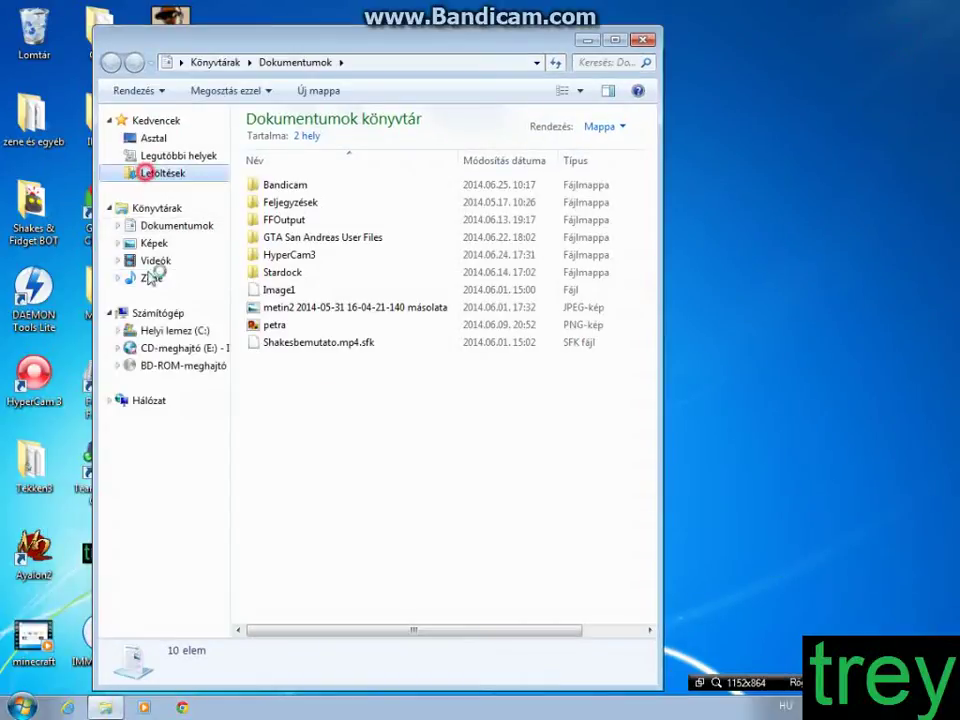
left_click(158, 173)
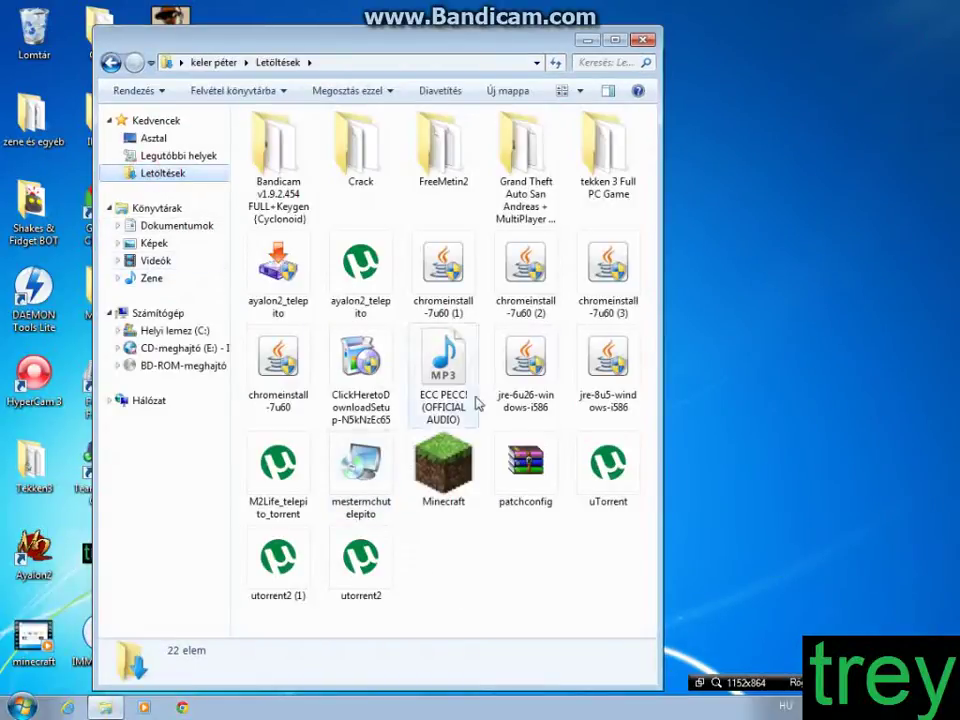
left_click_drag(640, 566, 560, 610)
key("super+d")
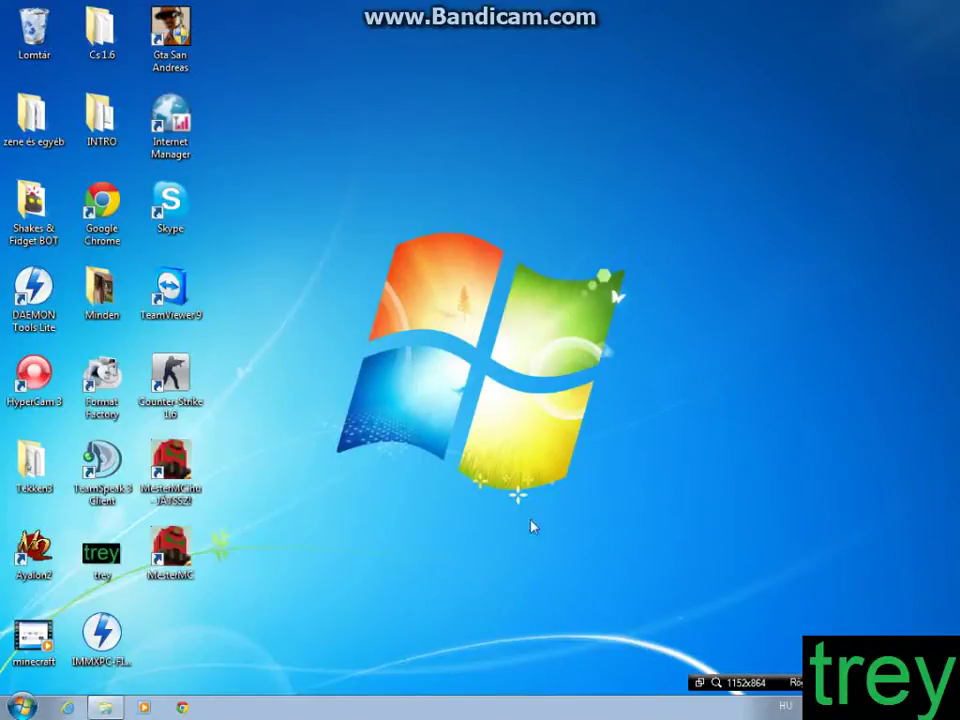
left_click(112, 708)
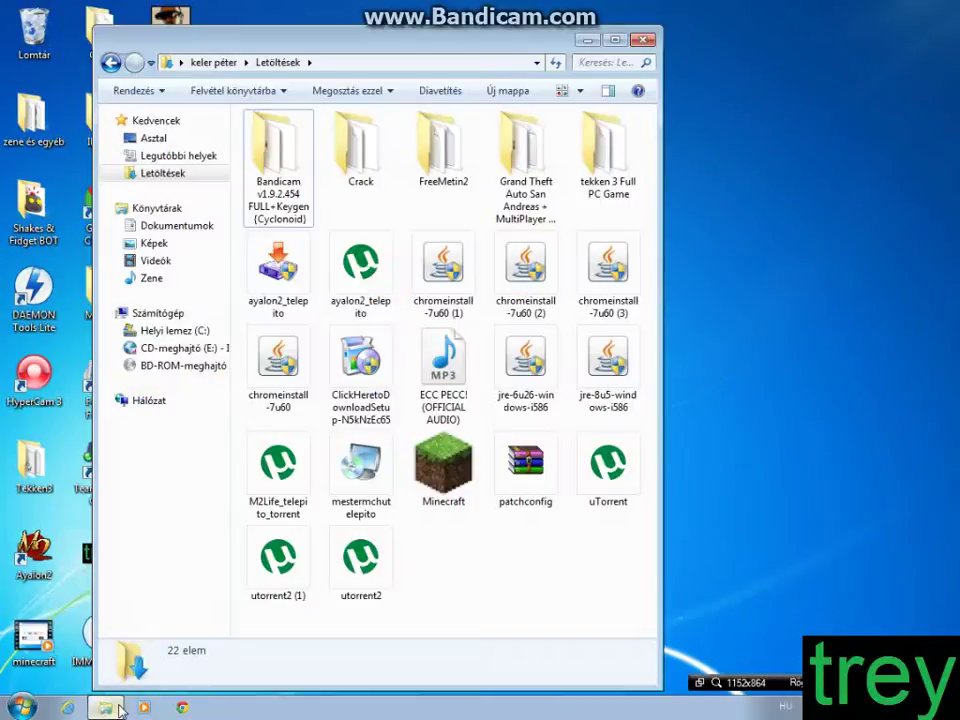
left_click(116, 708)
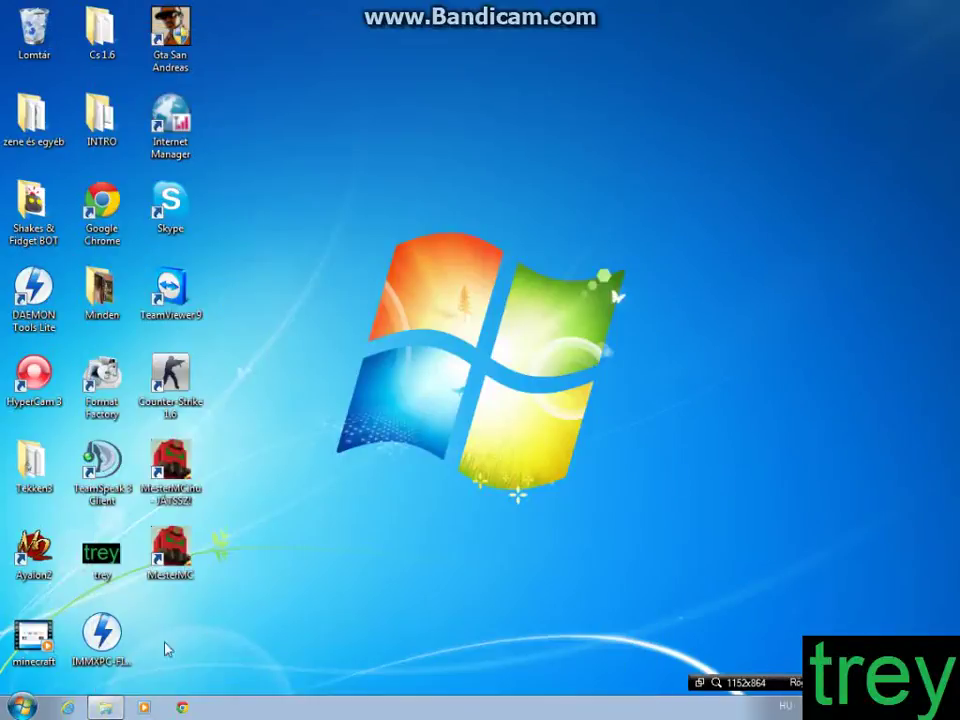
left_click(112, 708)
left_click(112, 708)
left_click_drag(440, 609, 582, 540)
left_click_drag(306, 463, 350, 400)
Launch Skype from the desktop and open the conversation with the favourite contact.
left_click(170, 205)
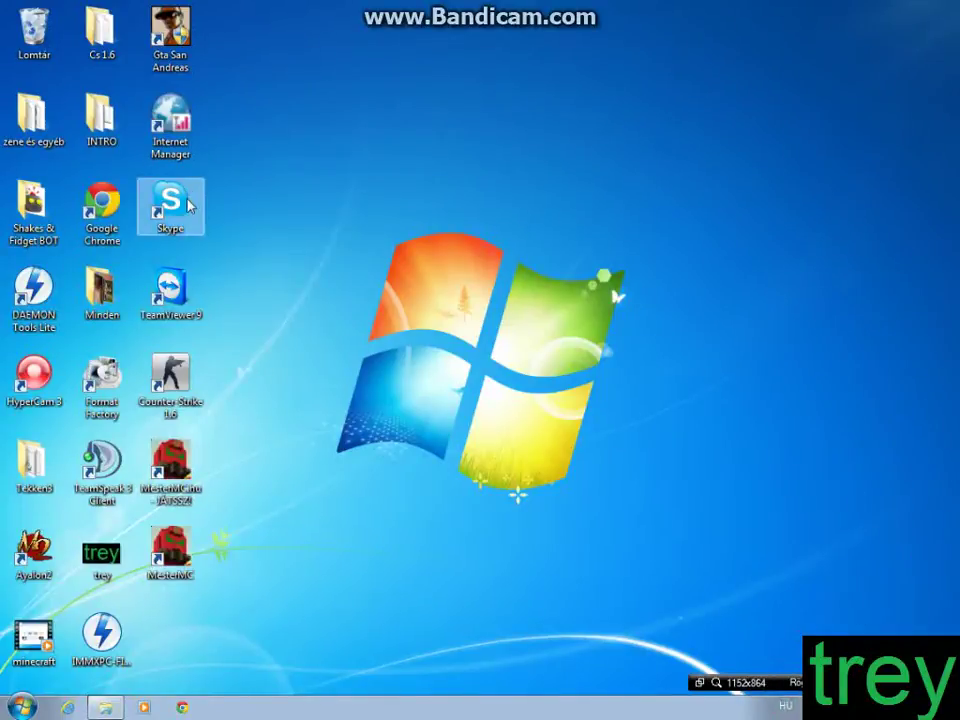
key("Return")
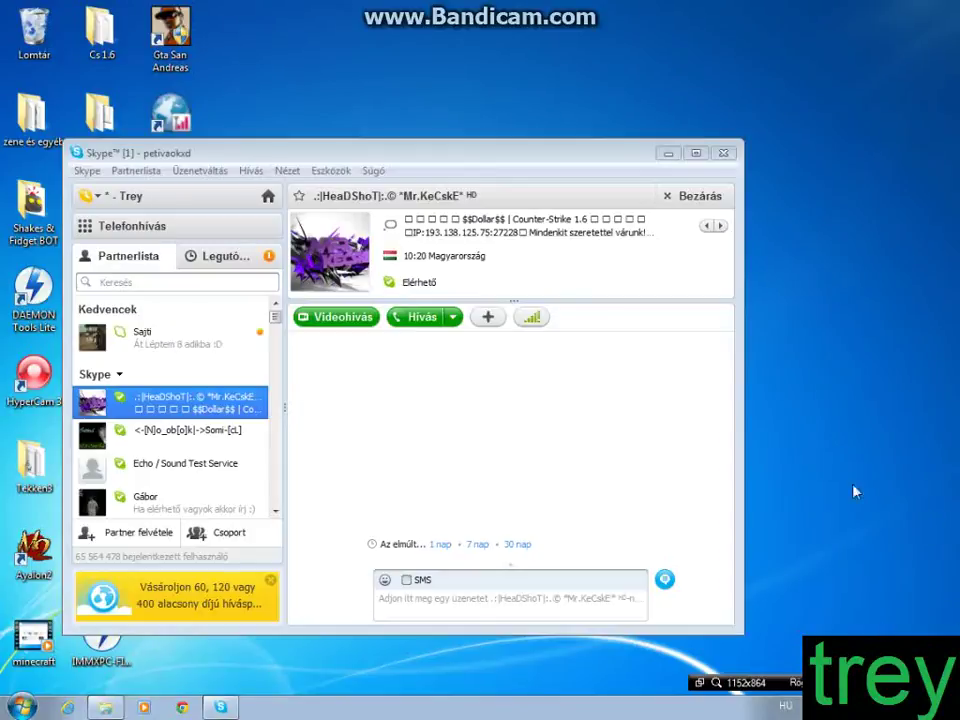
left_click(171, 333)
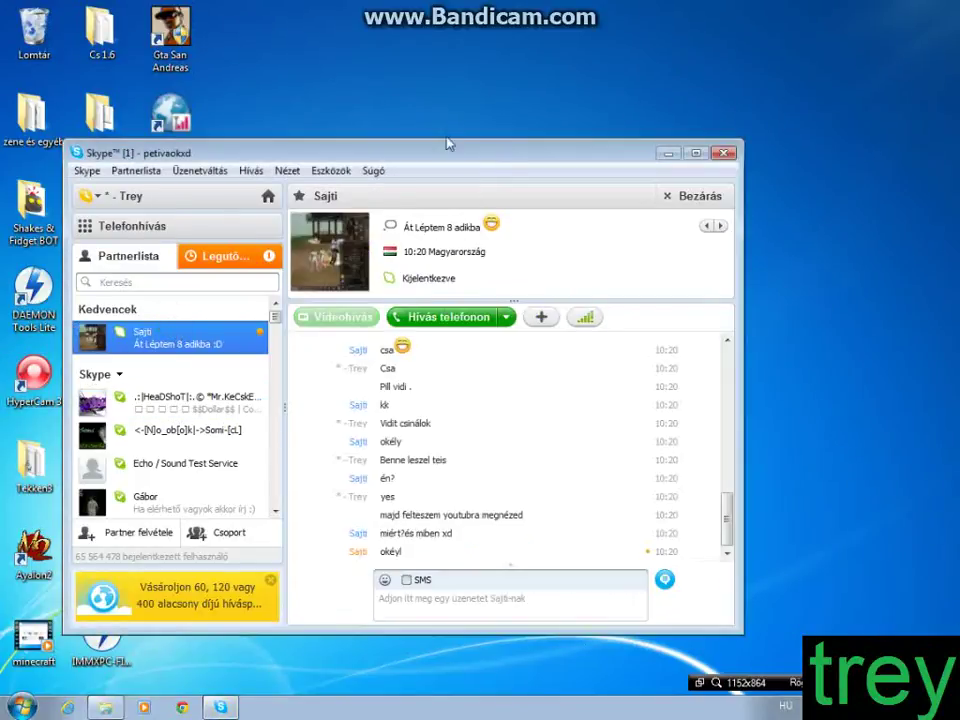
Browse the Skype contact list and view the conversations of several contacts.
left_click(140, 430)
left_click(135, 397)
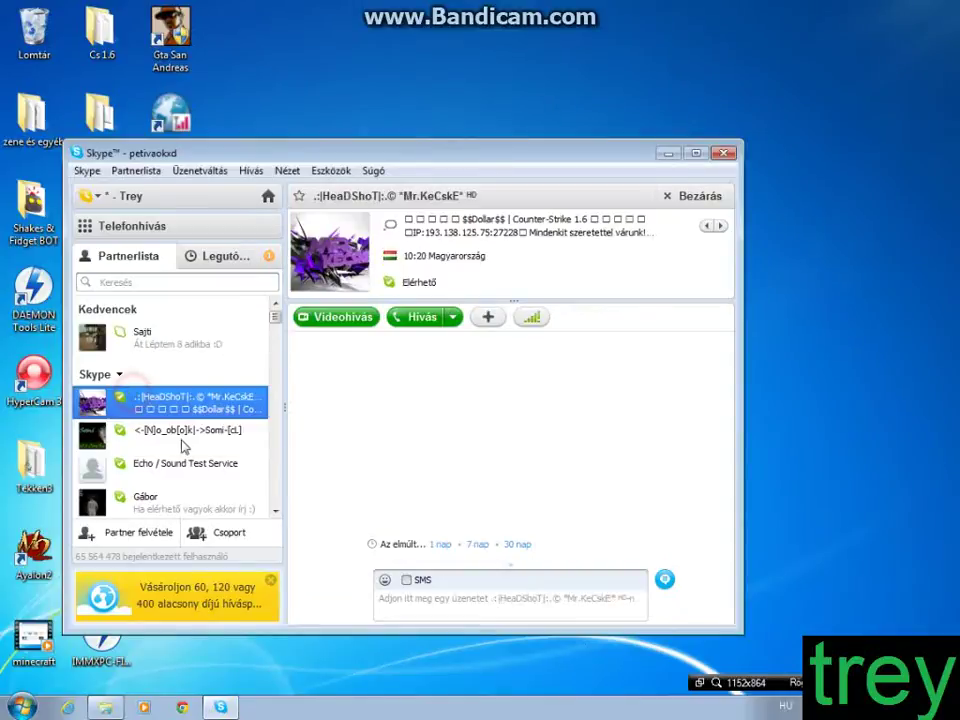
left_click(150, 432)
scroll(183, 473, "down", 1)
scroll(190, 450, "down", 5)
left_click(205, 440)
scroll(208, 420, "down", 4)
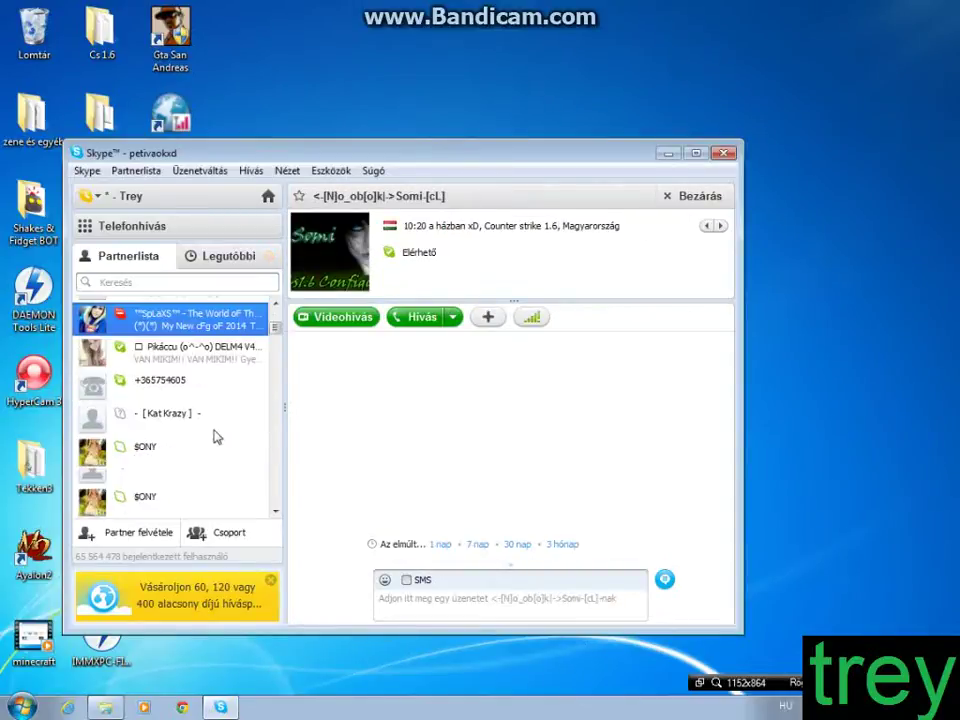
left_click(188, 394)
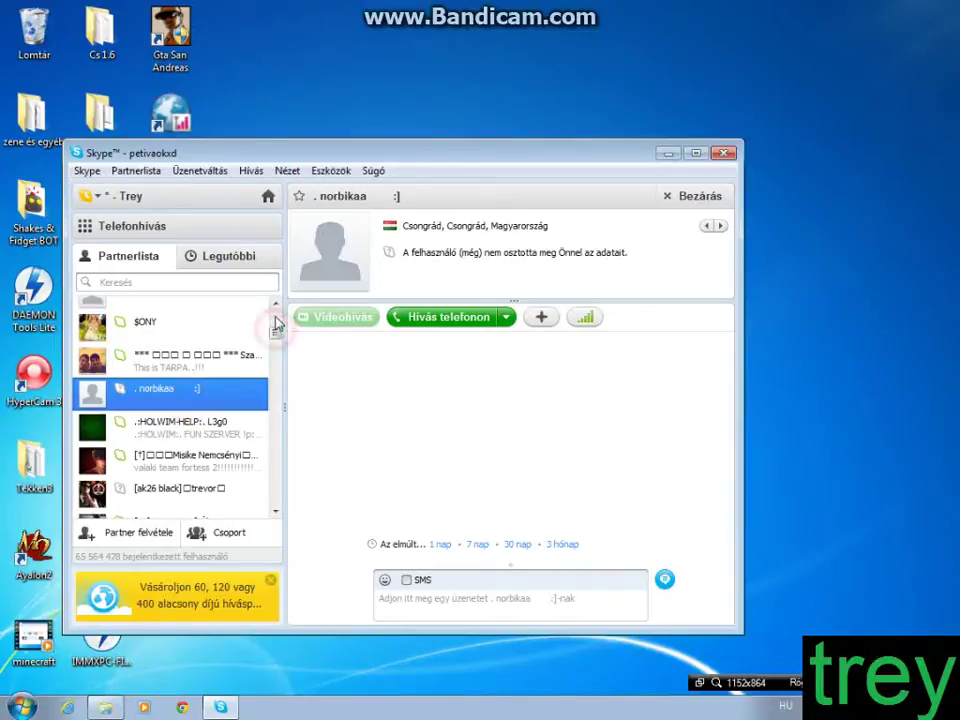
scroll(274, 321, "up", 3)
scroll(274, 327, "down", 3)
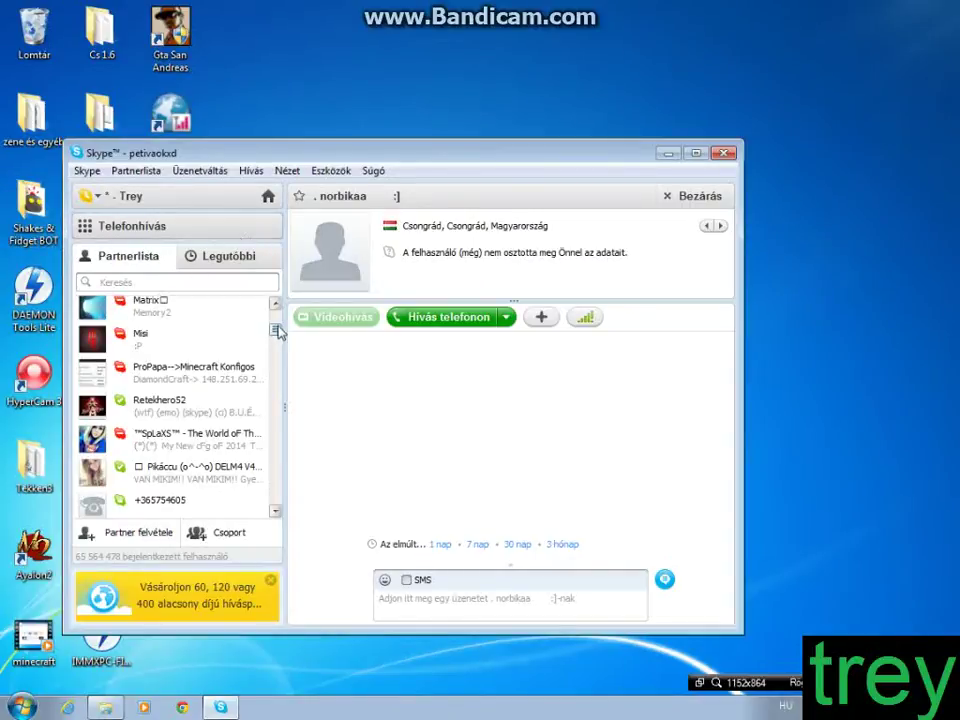
scroll(274, 328, "up", 5)
Reopen the favourite contact's conversation and look through its older and latest messages.
left_click(210, 333)
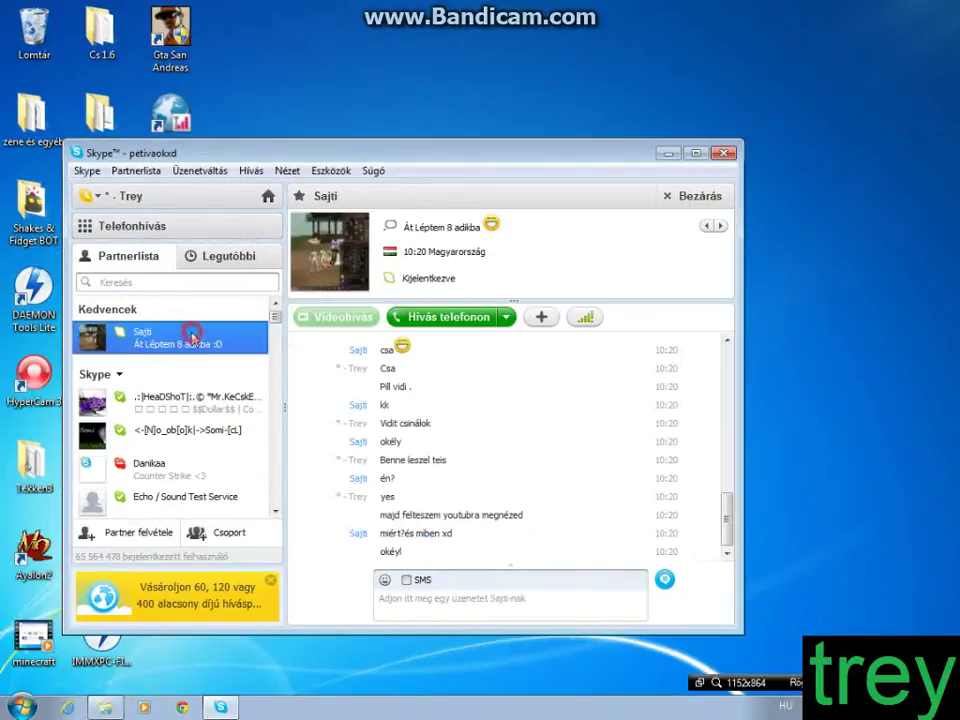
left_click(135, 390)
left_click(150, 343)
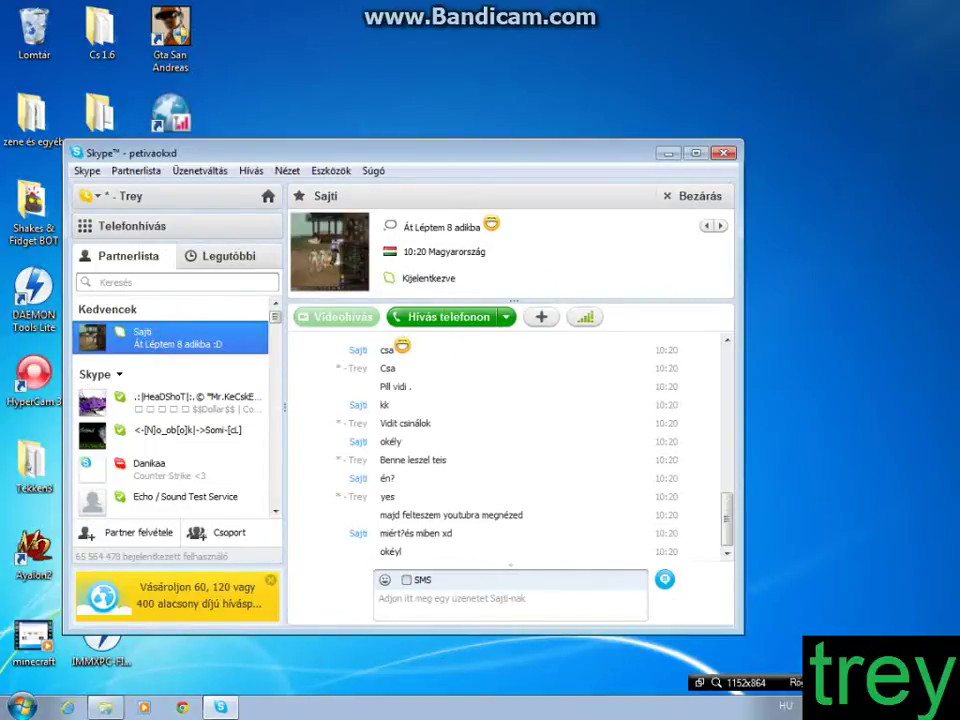
left_click(719, 506)
scroll(390, 335, "up", 5)
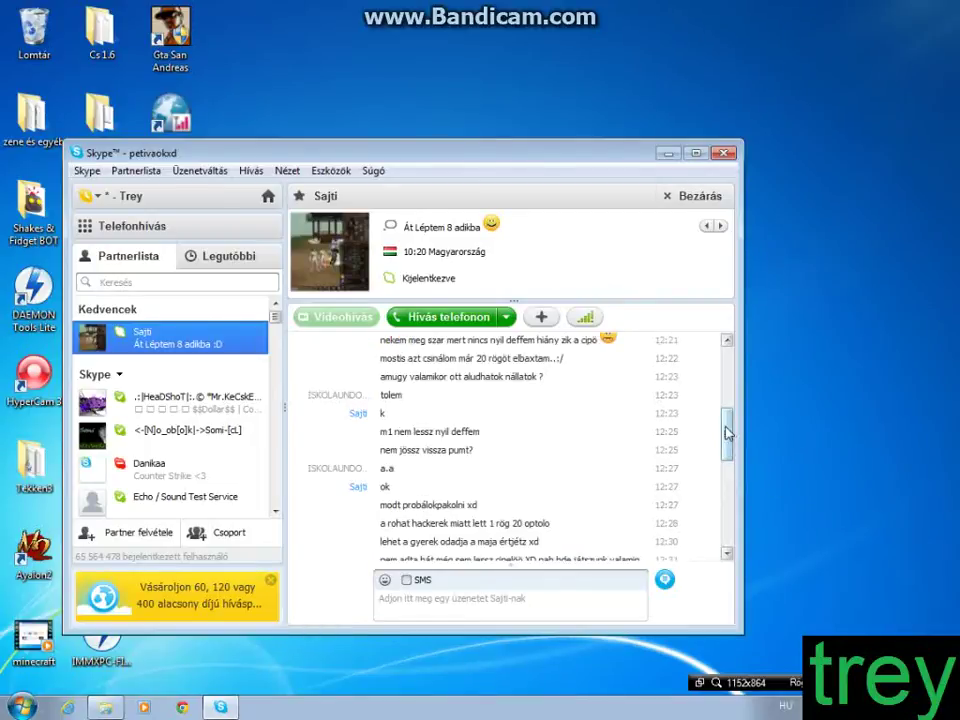
left_click_drag(728, 428, 729, 519)
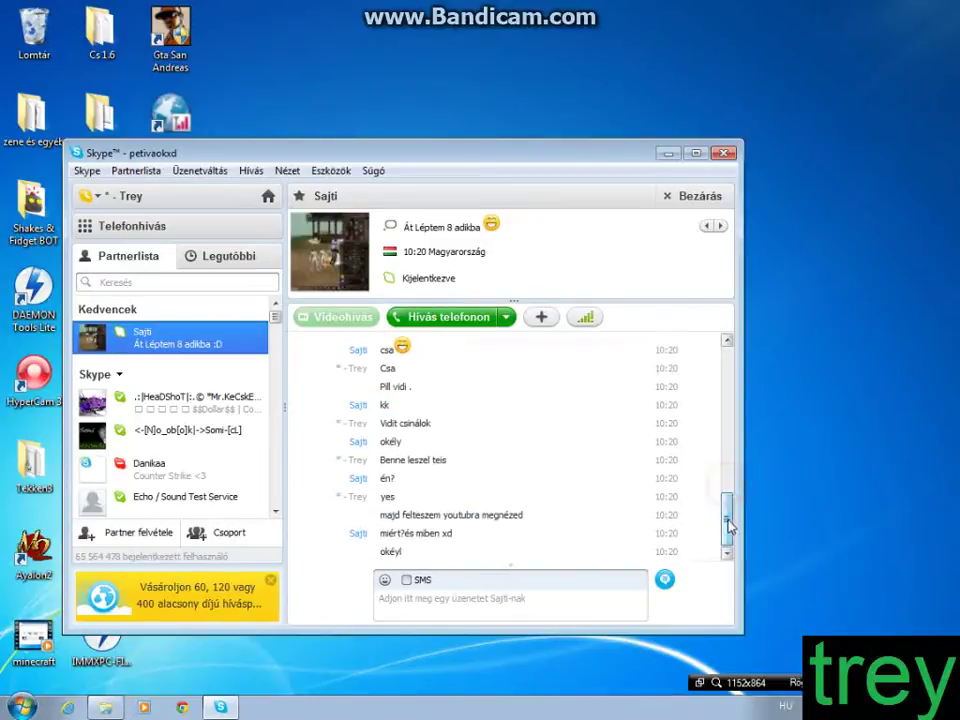
left_click(210, 407)
left_click(215, 343)
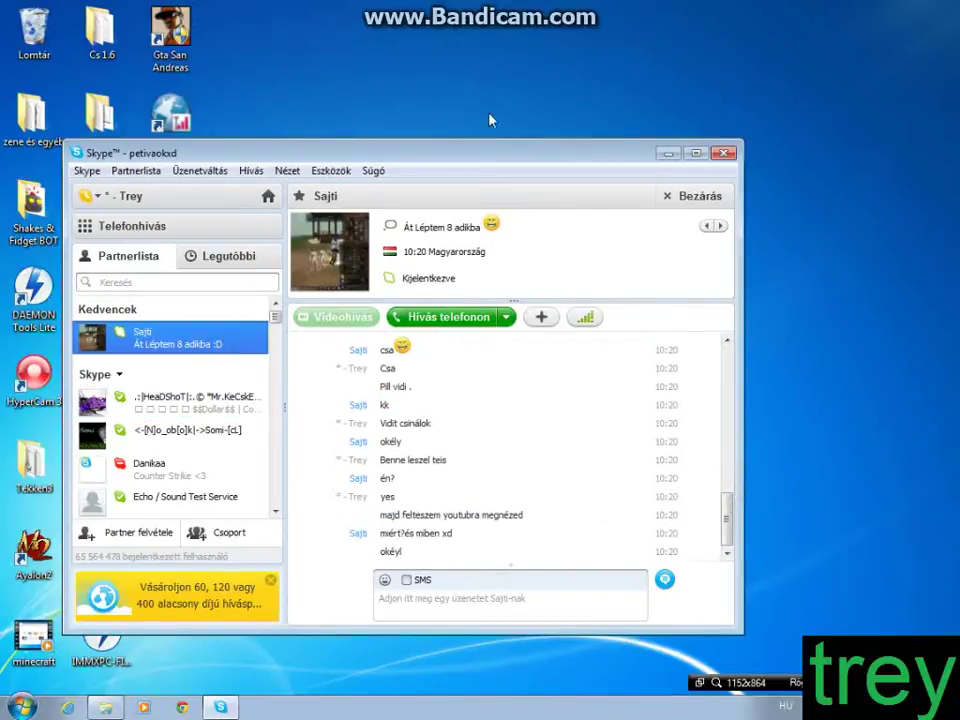
Move the Skype window higher on the desktop and open the first contact in the Skype group.
left_click_drag(482, 150, 520, 86)
left_click(210, 338)
left_click(212, 270)
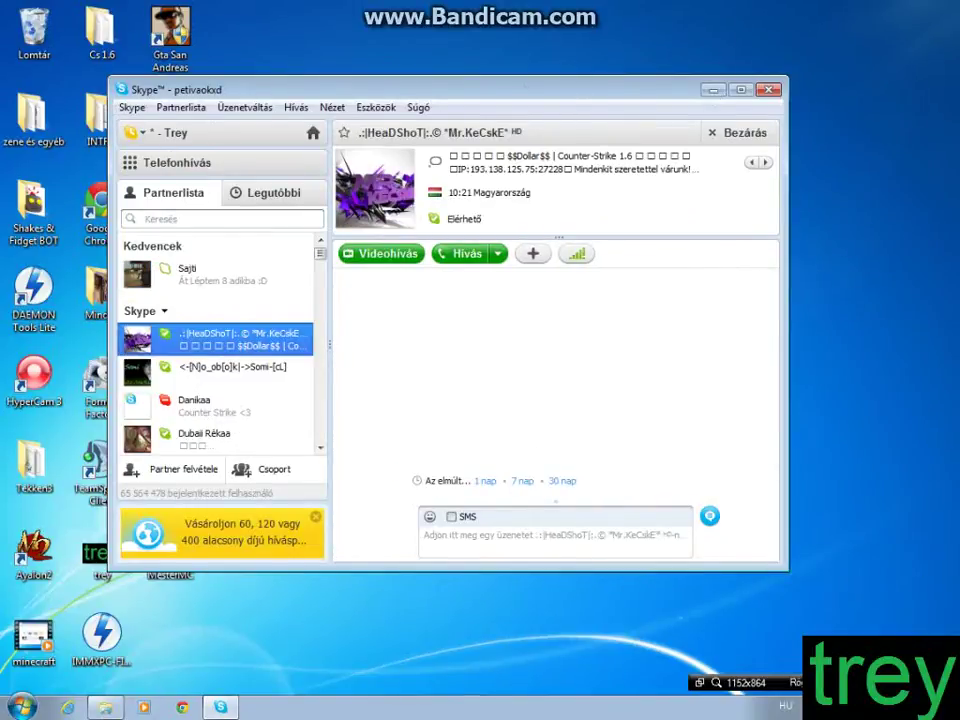
Open Skype's general settings, check the program language choices, and set the window display style to Klasszikus Windows.
left_click(295, 107)
left_click(378, 108)
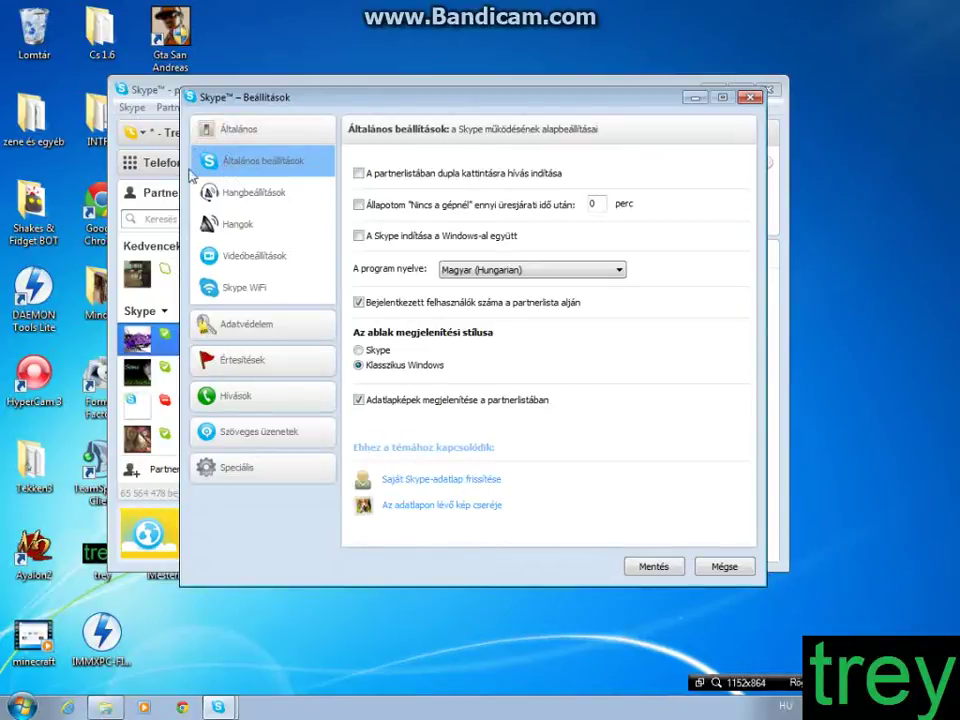
left_click(545, 268)
left_click(551, 269)
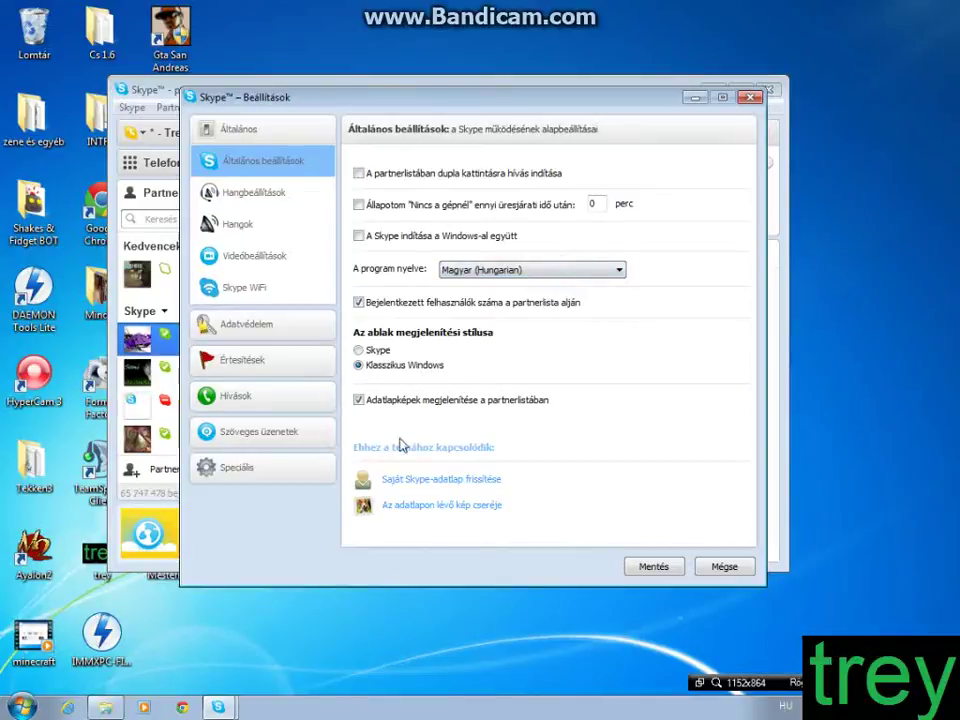
left_click(359, 351)
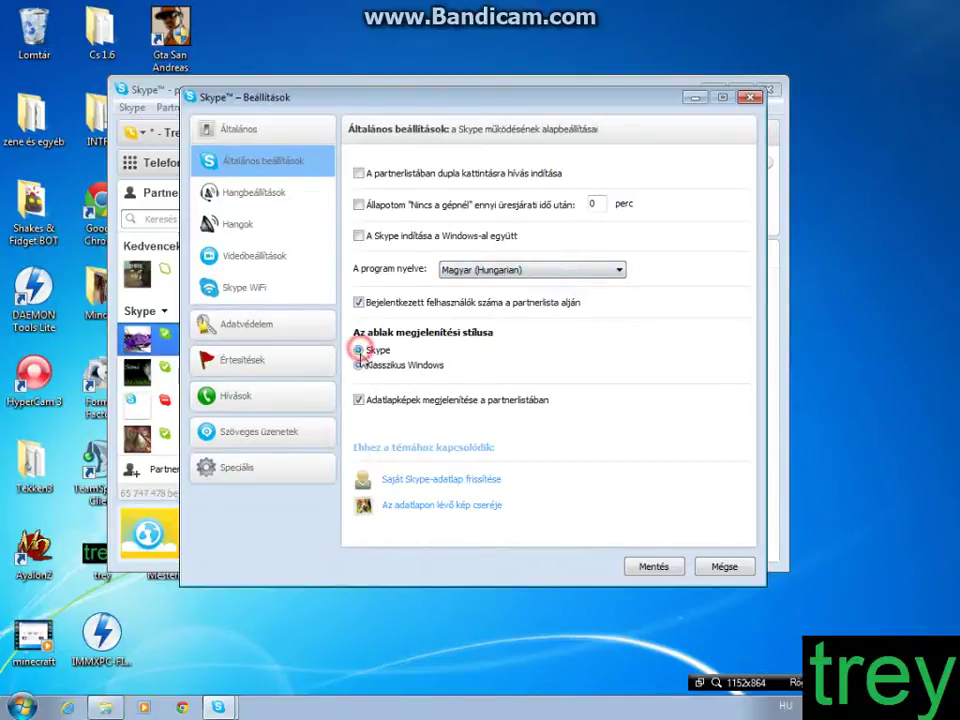
left_click(359, 366)
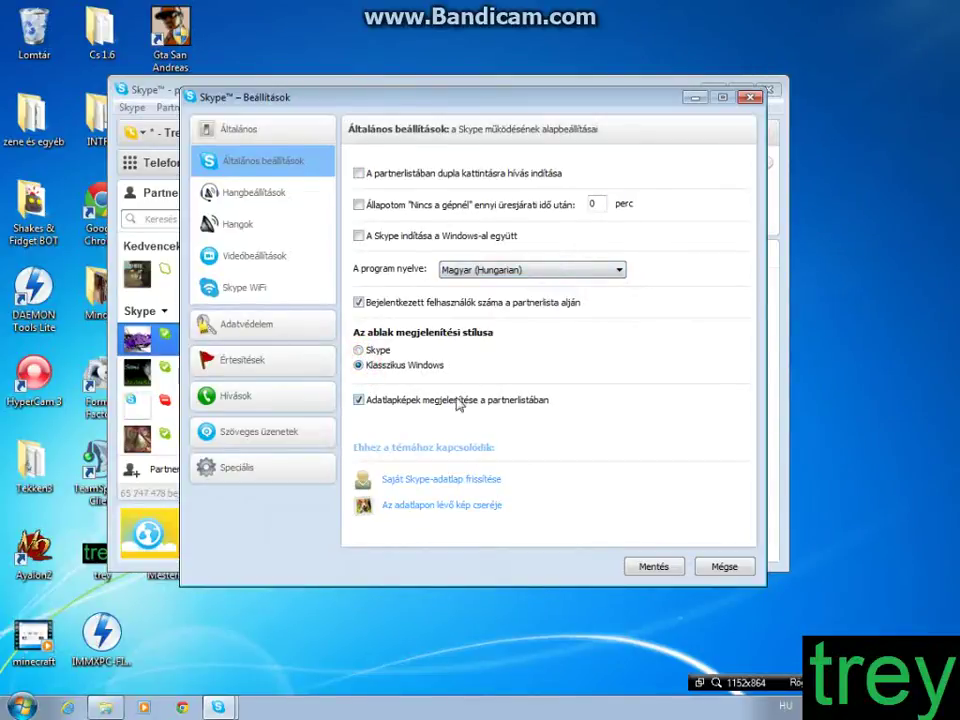
Enable starting Skype together with Windows and show the hidden notification area icons.
left_click(359, 236)
left_click(508, 236)
left_click(396, 237)
left_click(788, 707)
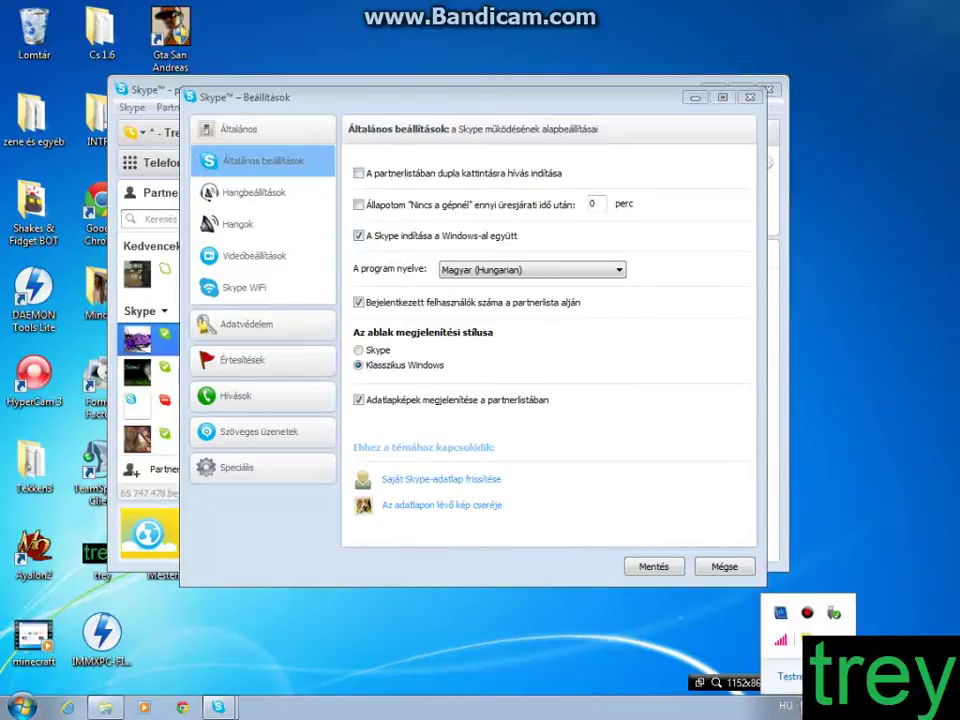
Dismiss the notification icons, open the audio settings, keep the High Definition Audio microphone and set its volume to maximum.
right_click(820, 630)
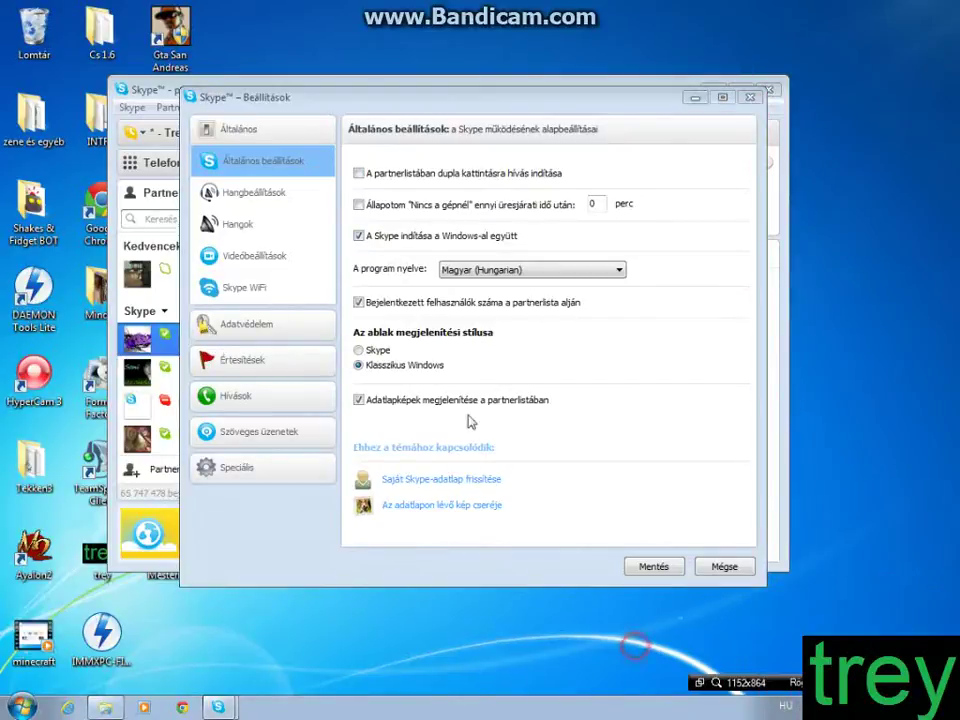
left_click(250, 192)
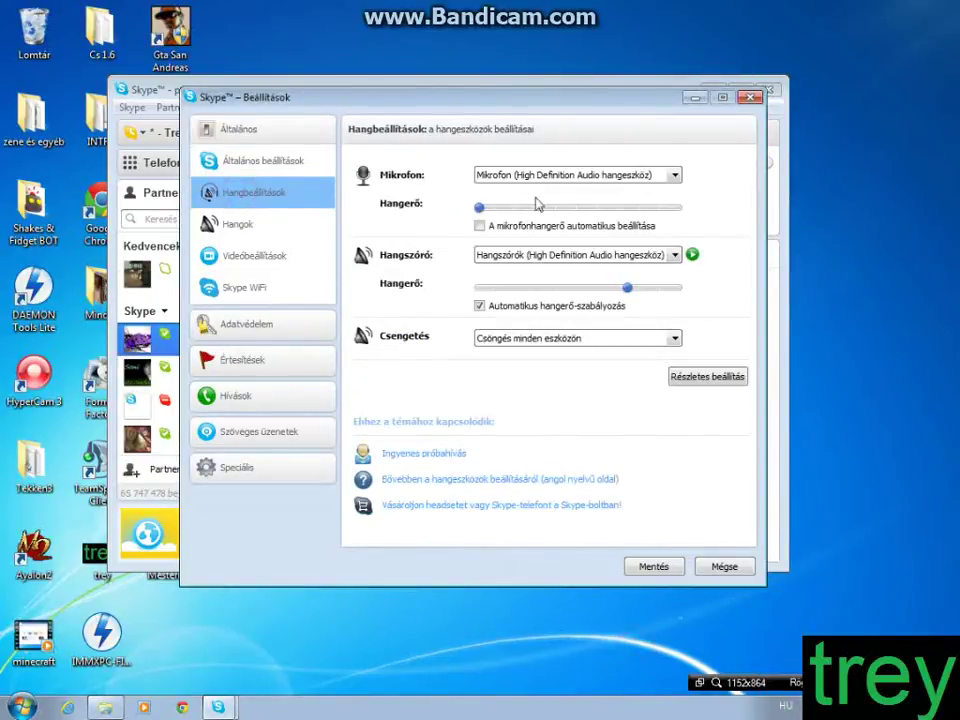
left_click(556, 174)
left_click(562, 189)
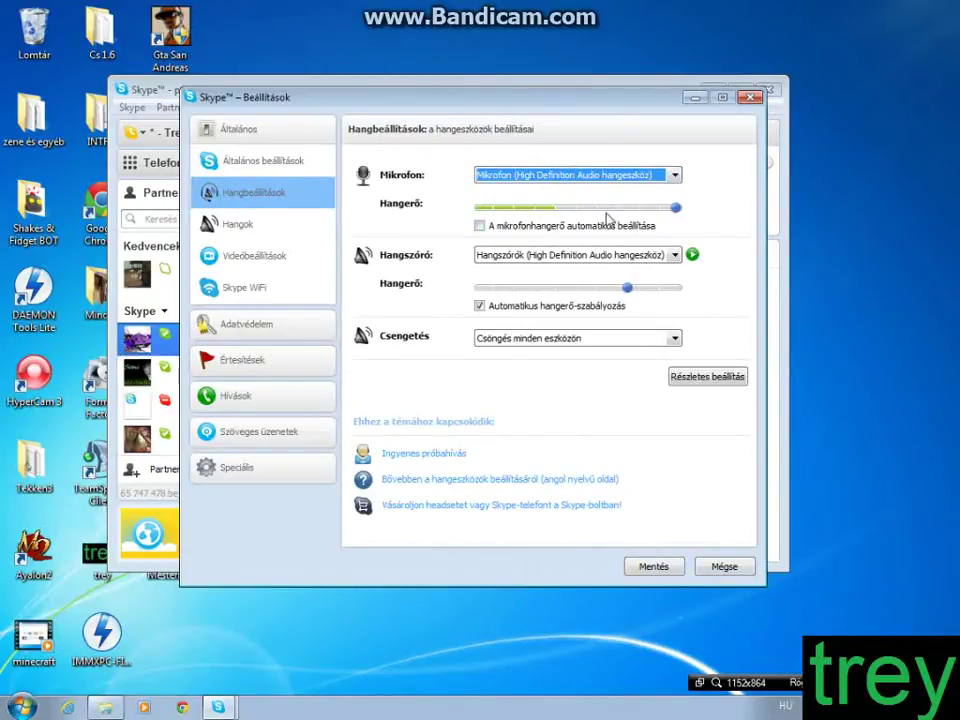
left_click(682, 206)
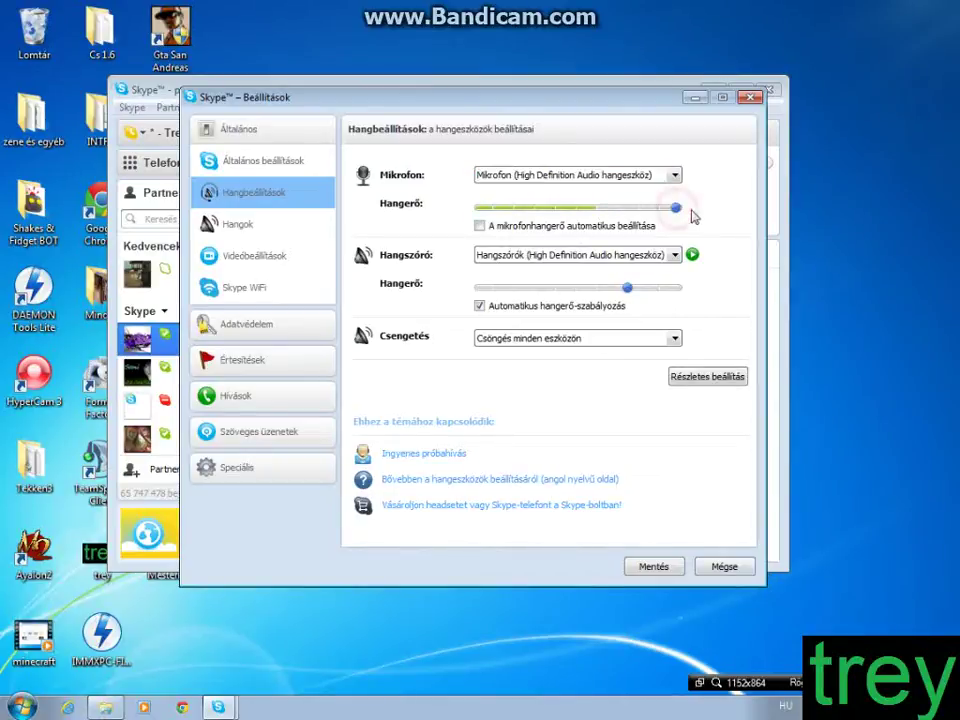
left_click(478, 229)
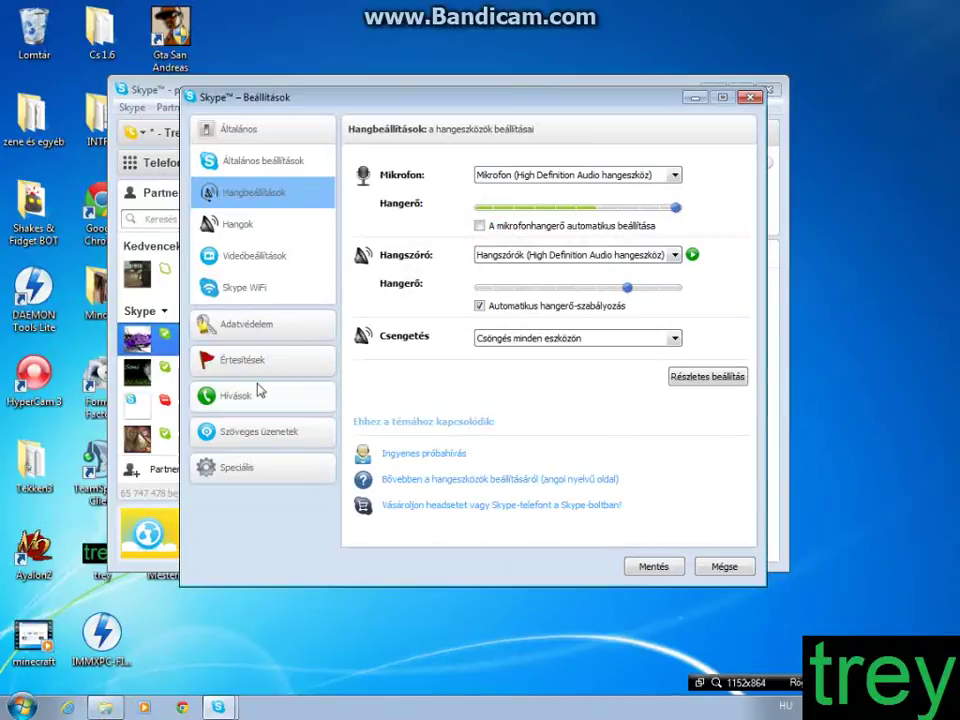
left_click(478, 228)
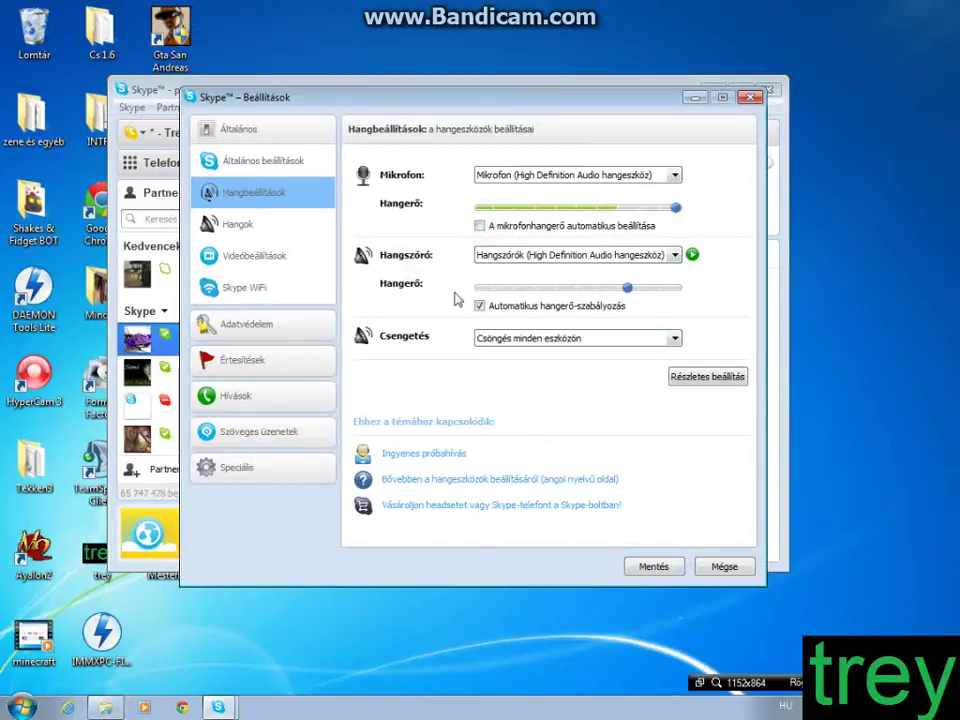
Keep Hangszórók (High Definition Audio hangeszköz) as the speaker and set the speaker volume to maximum.
left_click(553, 255)
left_click(557, 255)
left_click(574, 253)
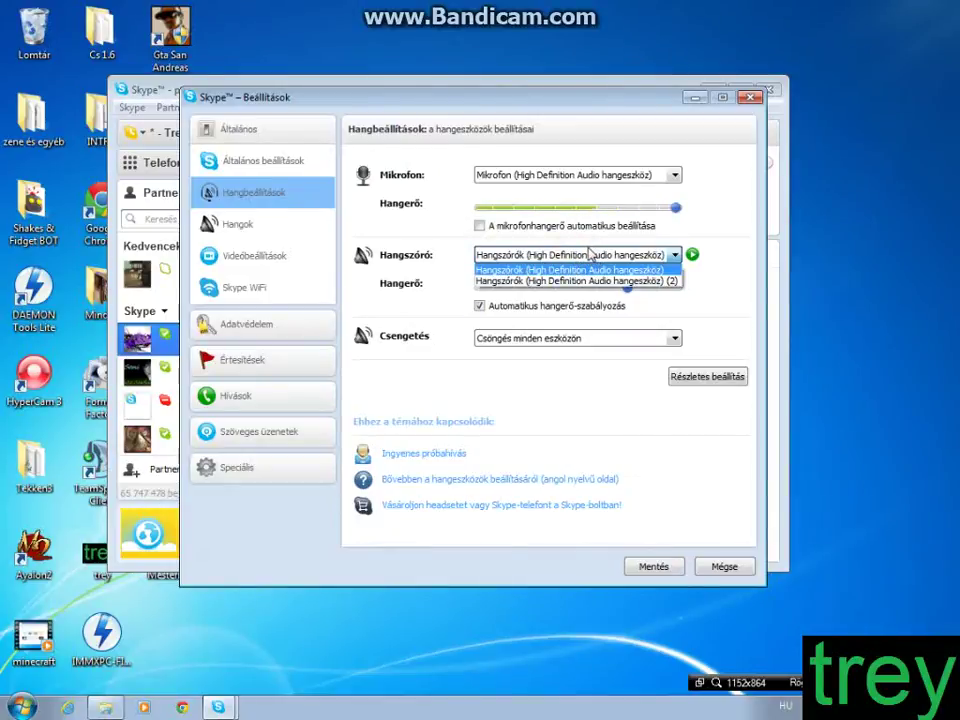
left_click(590, 255)
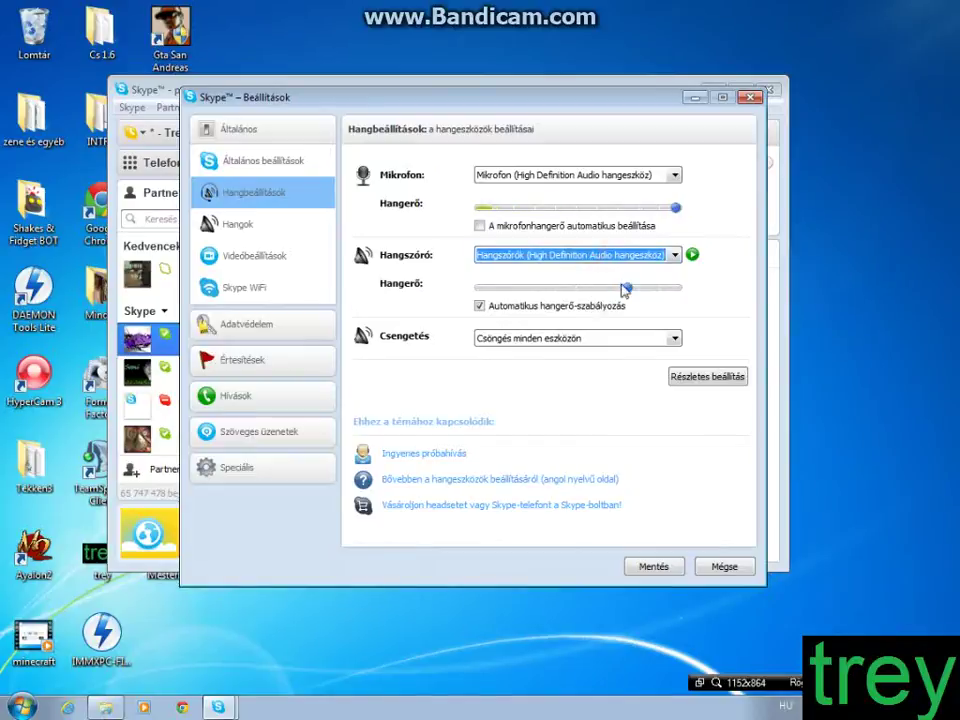
left_click_drag(625, 289, 686, 295)
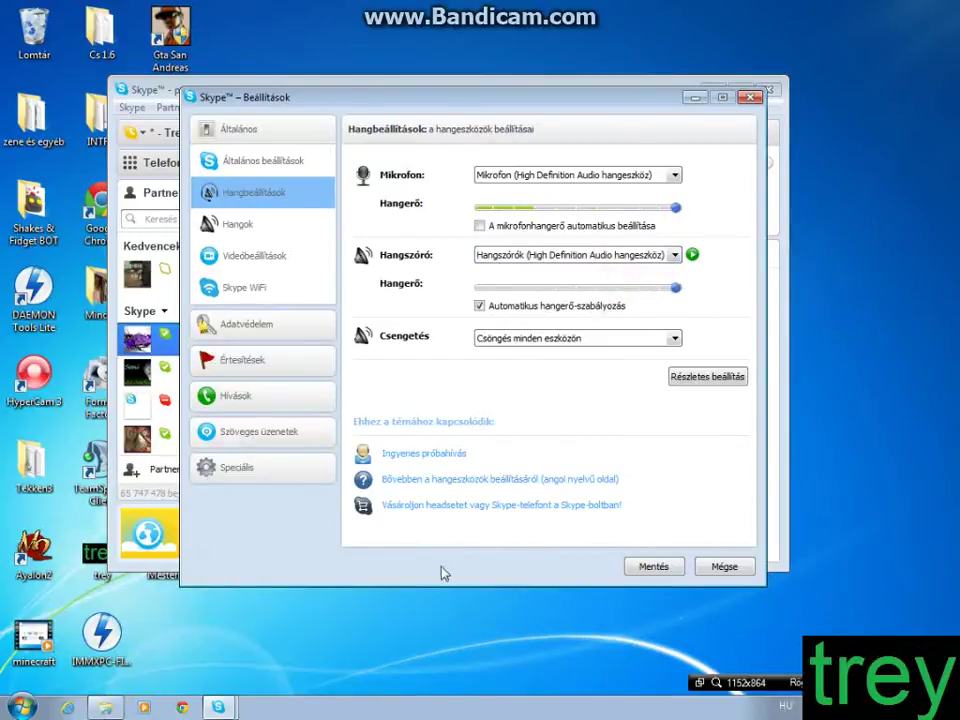
Review the ringing device choices and set ringing to Hangszórók (High Definition Audio hangeszköz).
left_click(521, 339)
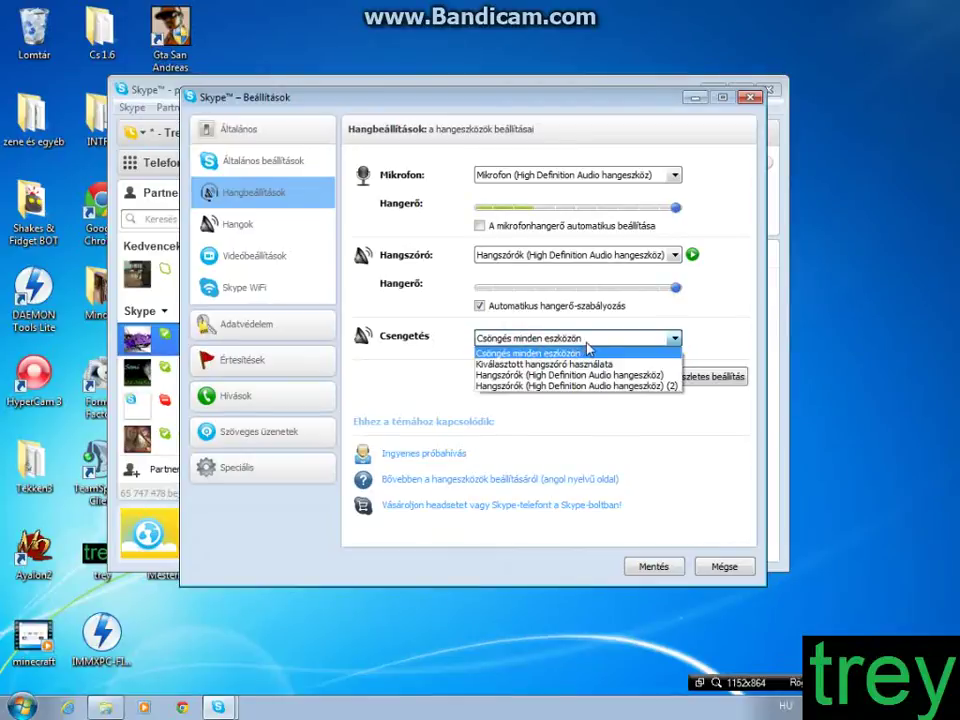
left_click(588, 350)
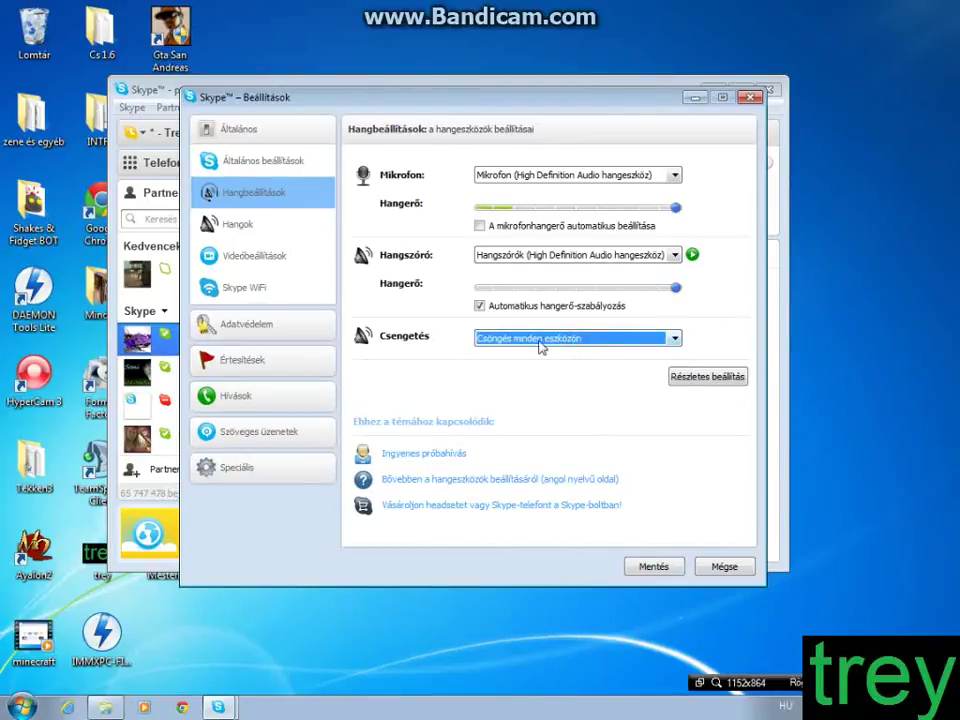
left_click(540, 341)
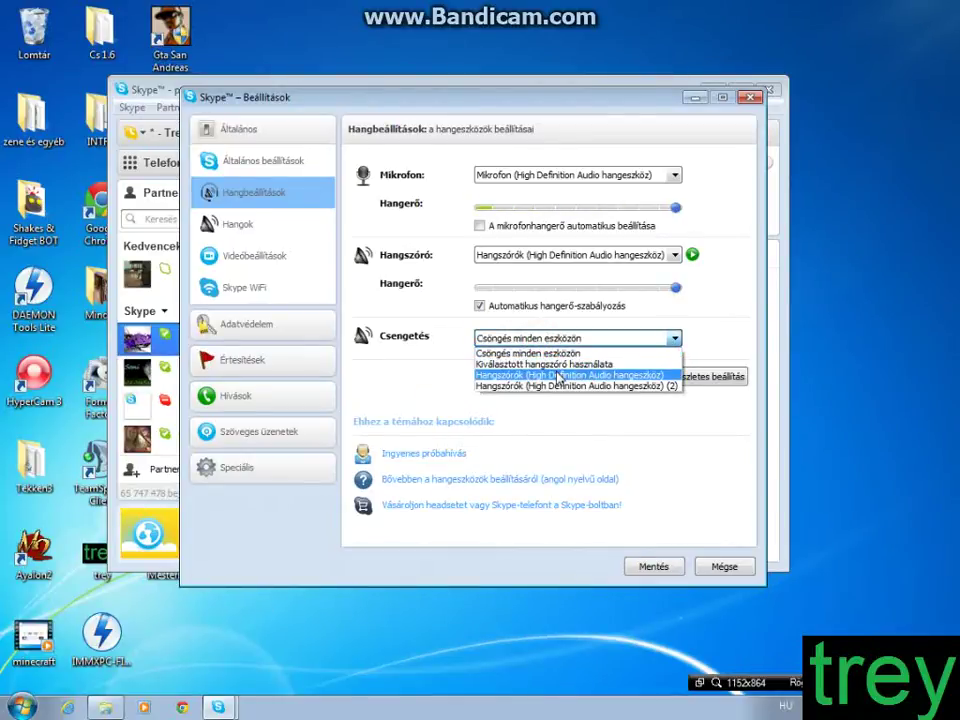
left_click(548, 375)
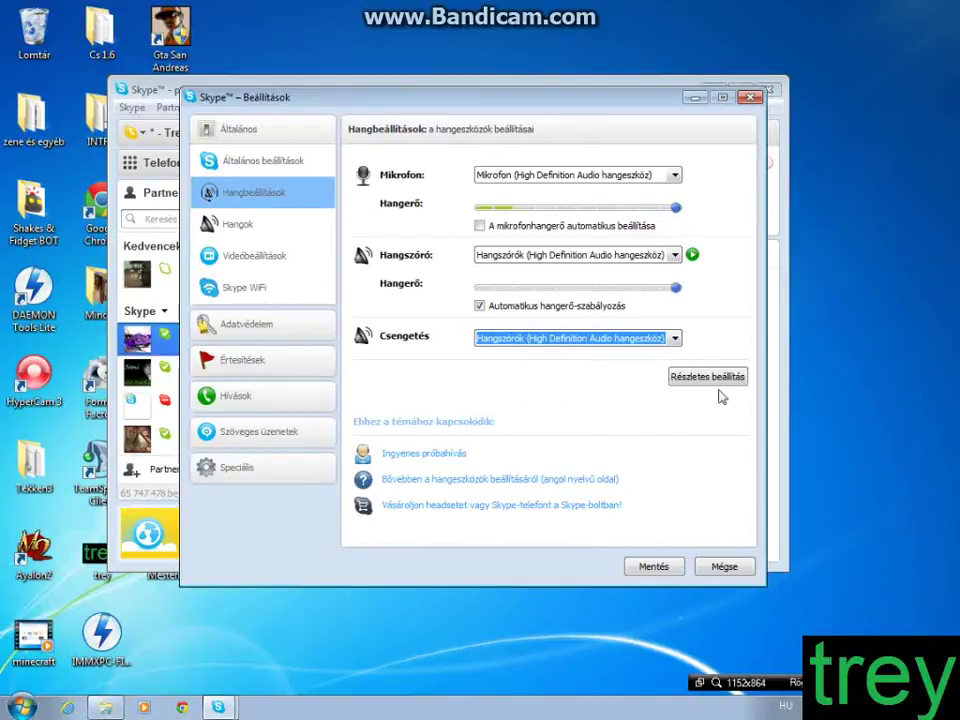
Open the Hangok settings, look through the list of sound events and select the event A hívott foglalt.
left_click(230, 224)
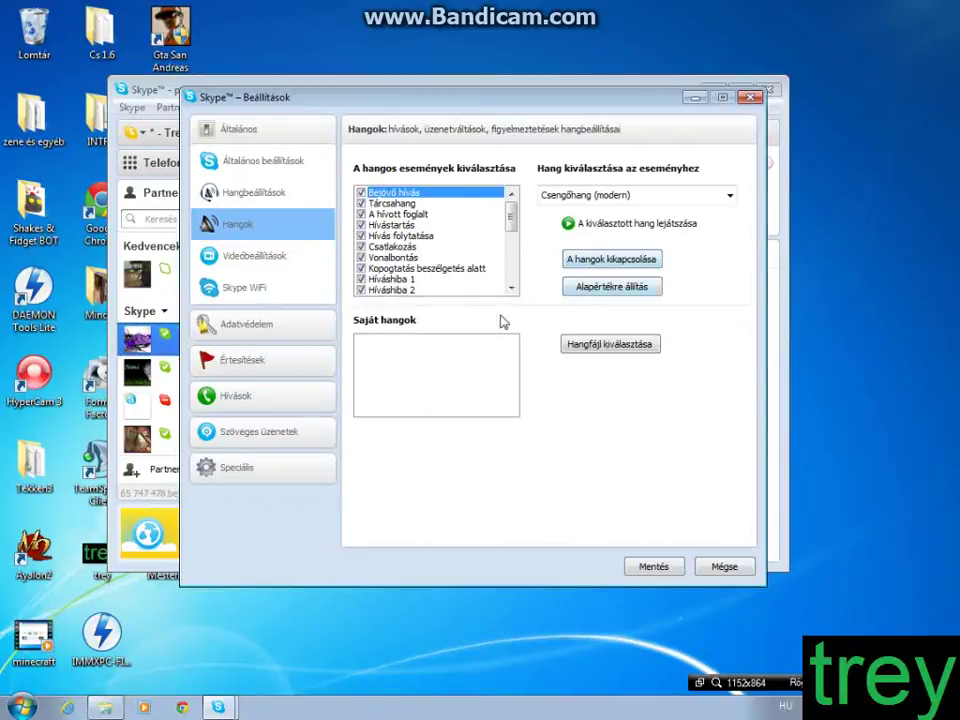
left_click_drag(513, 214, 492, 302)
scroll(470, 260, "up", 5)
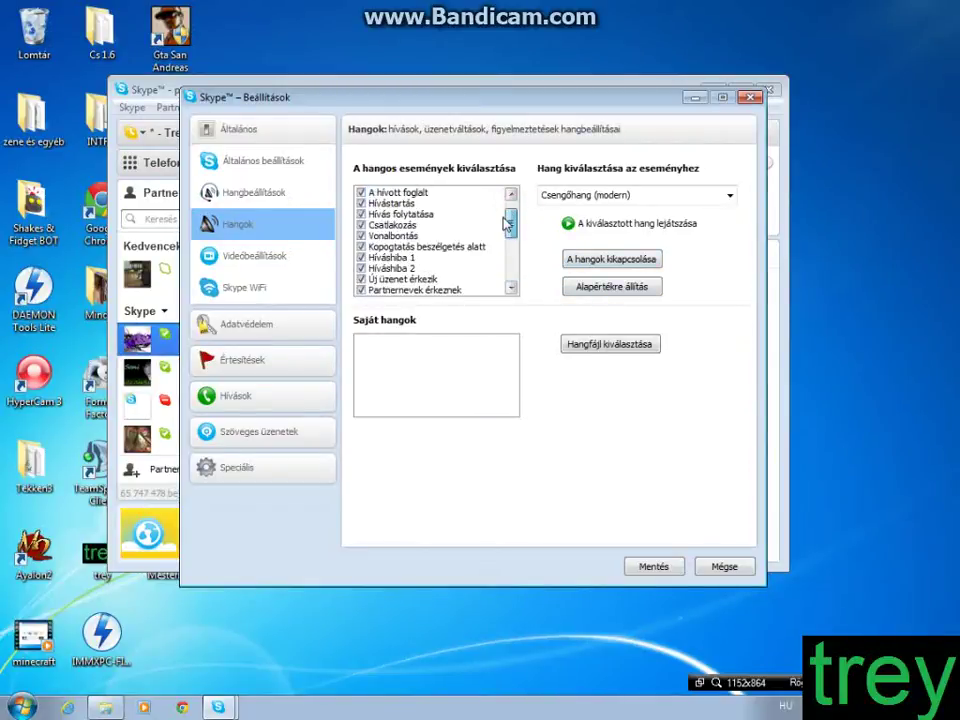
left_click(388, 195)
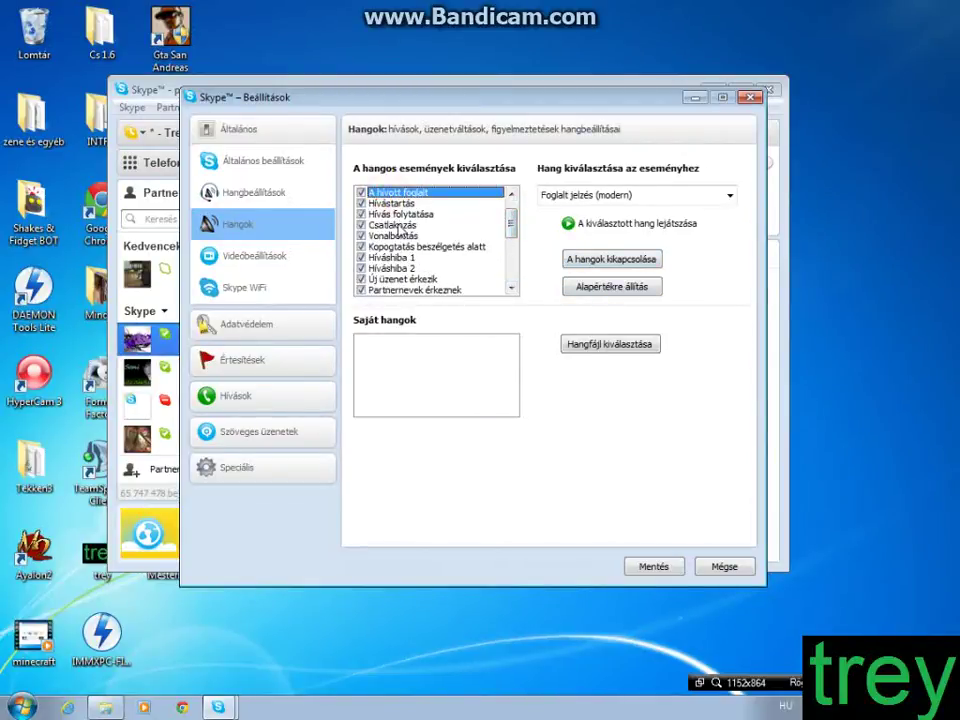
left_click_drag(511, 214, 513, 290)
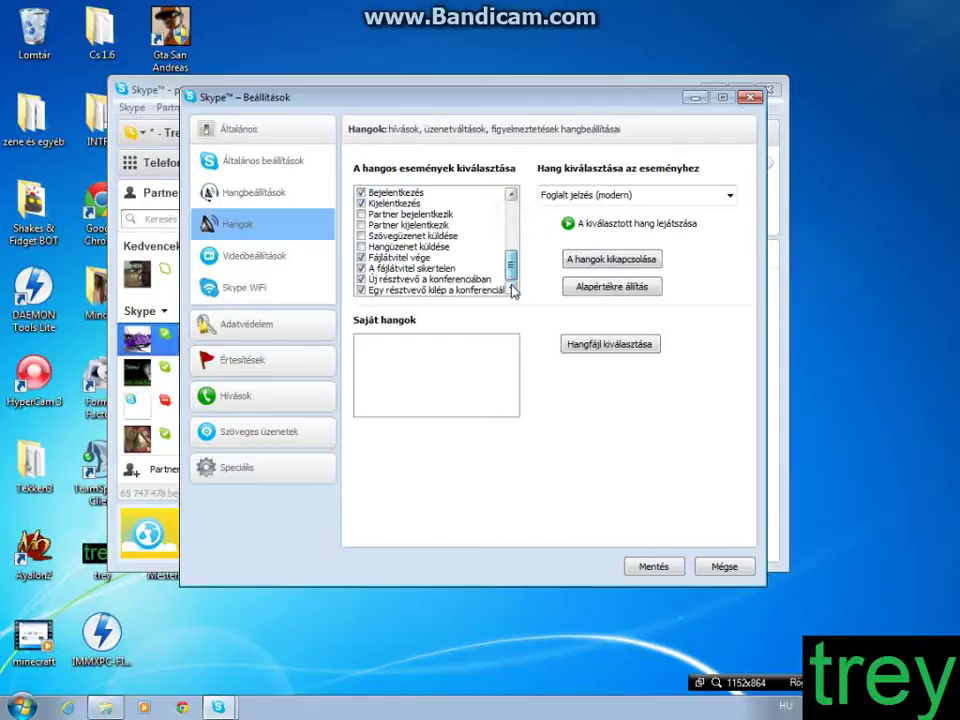
scroll(509, 275, "up", 5)
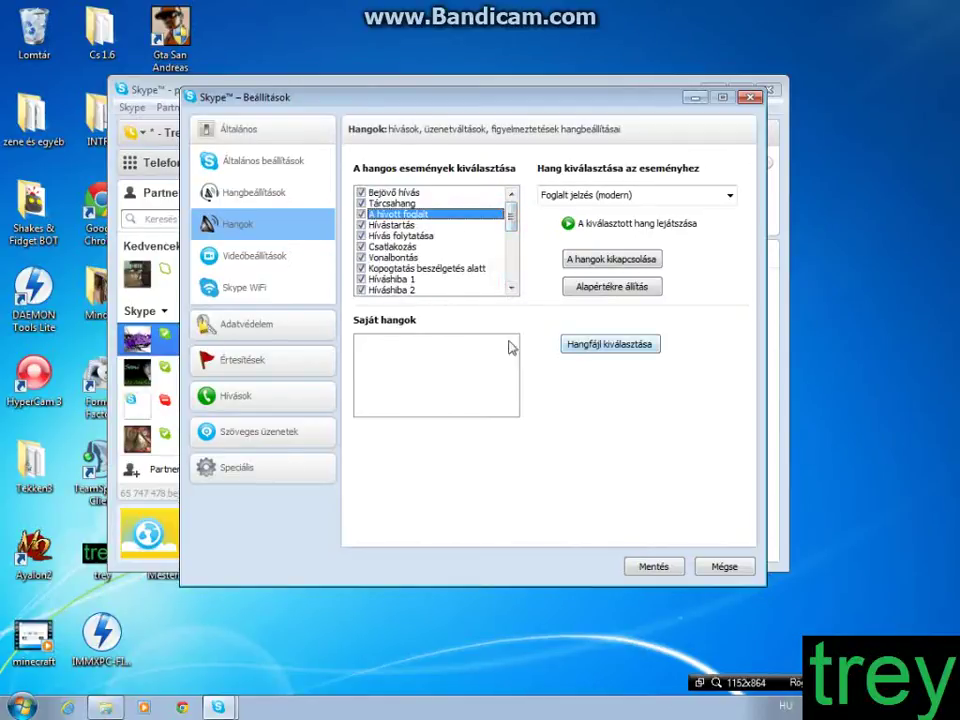
Browse the Letöltések, Asztal and zene és egyéb folders for a custom sound file and close the file selection.
left_click(598, 344)
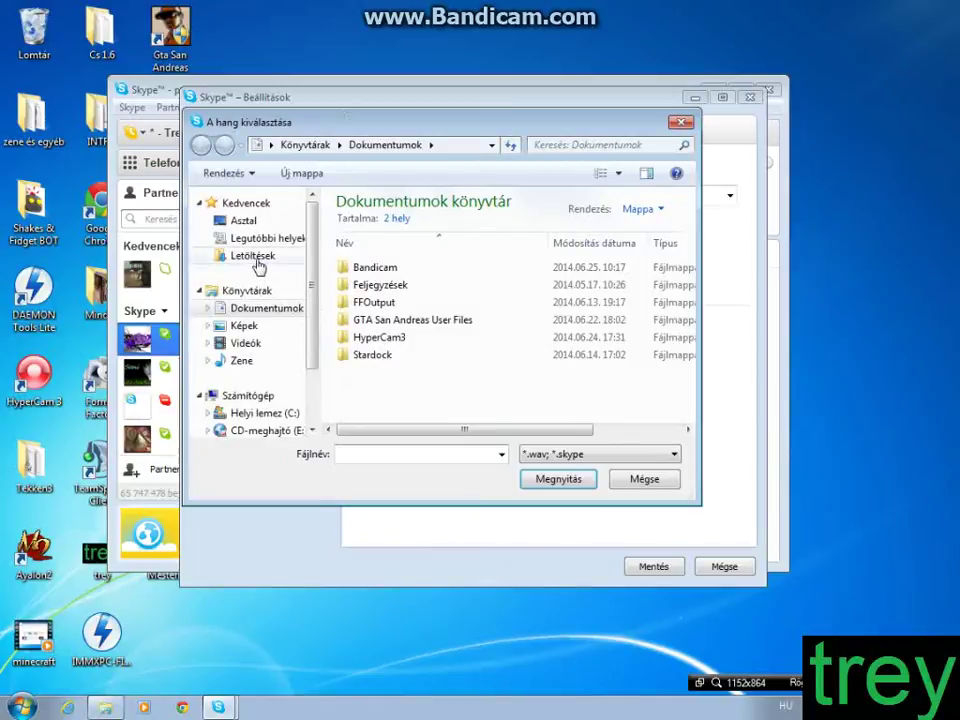
left_click(253, 255)
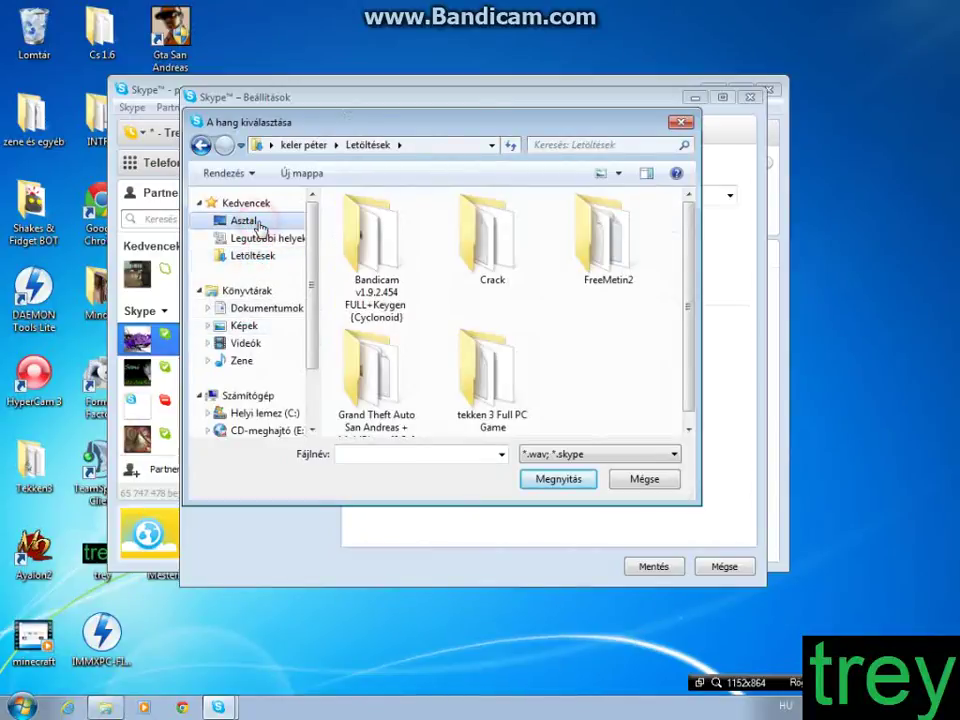
left_click(245, 221)
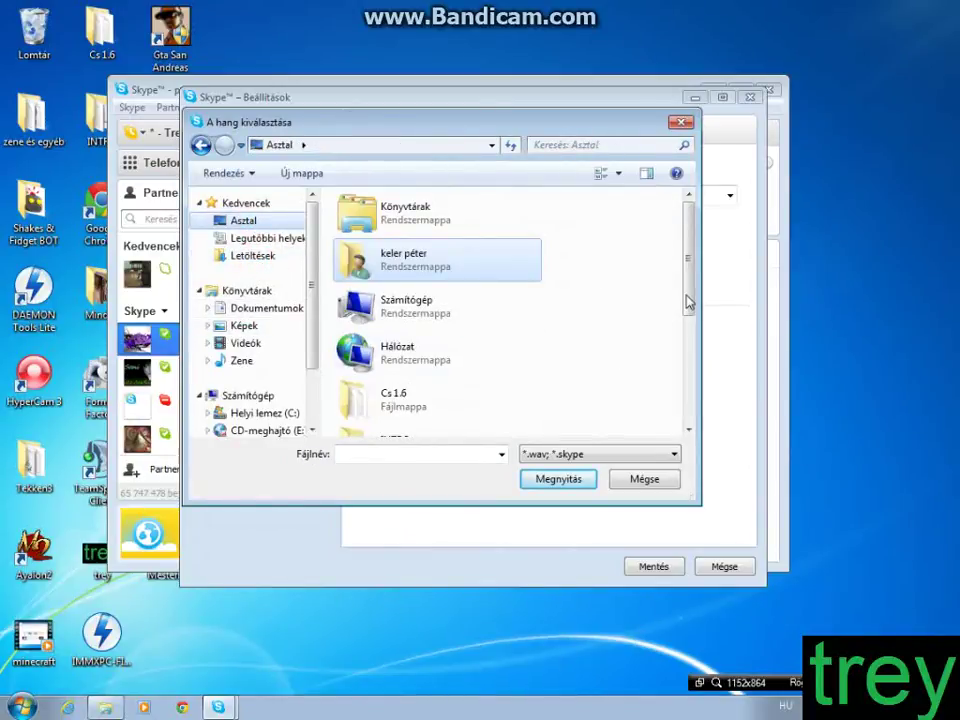
left_click_drag(688, 302, 679, 395)
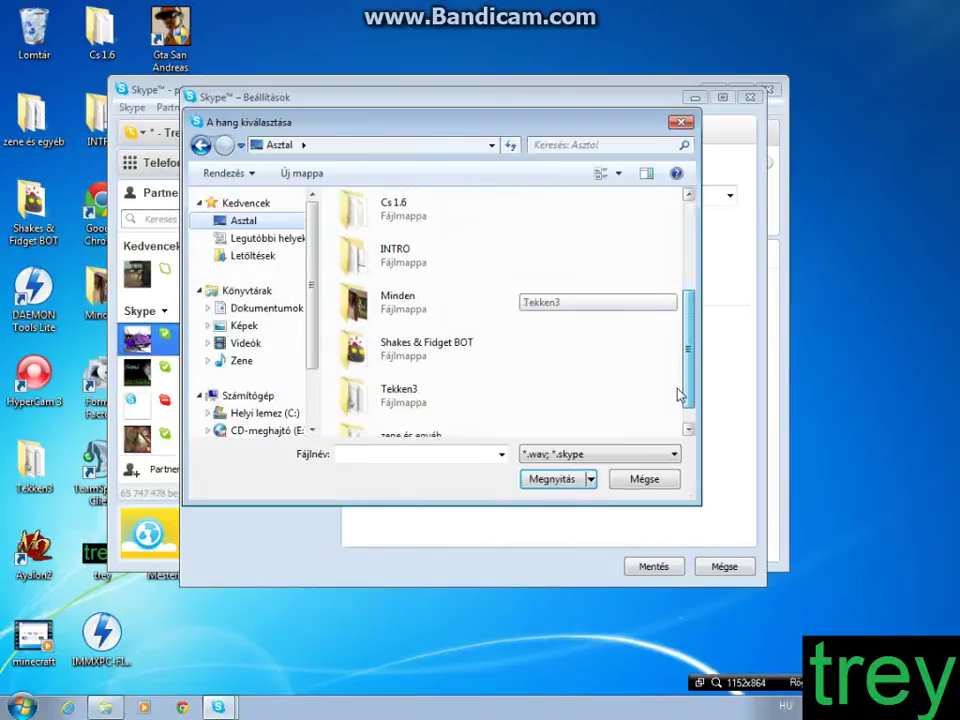
left_click(390, 428)
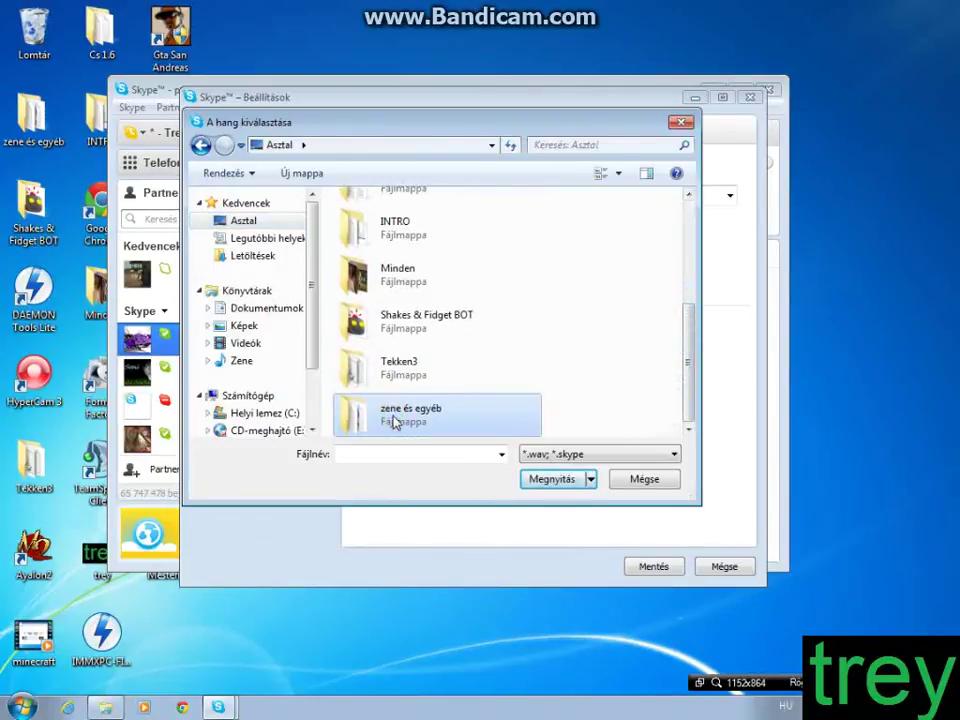
double_click(395, 422)
double_click(386, 228)
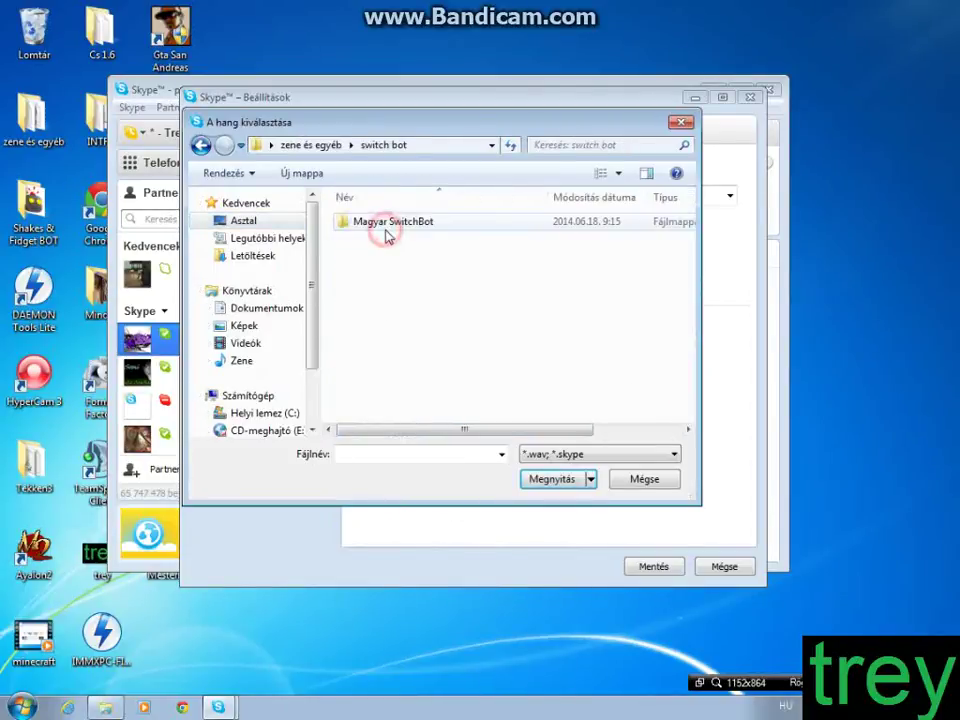
left_click(201, 146)
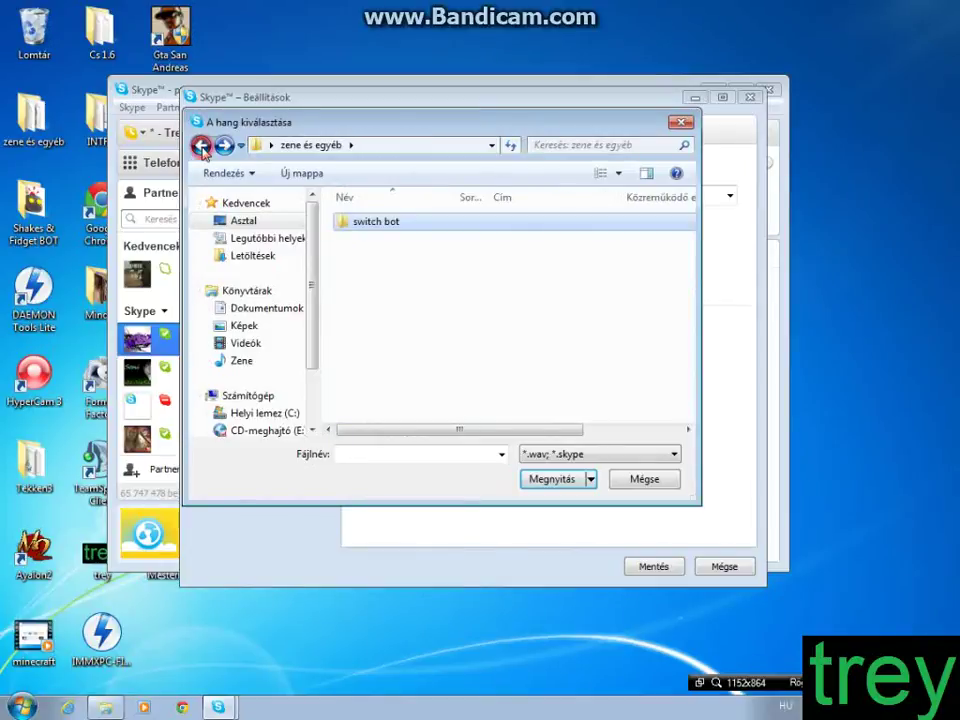
left_click(201, 146)
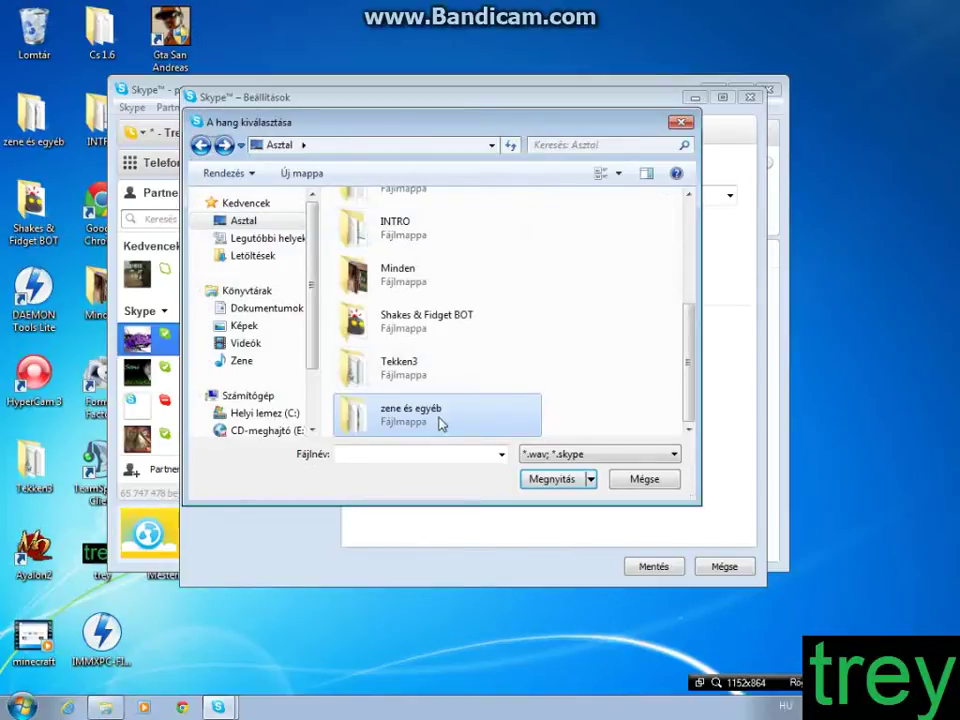
left_click(684, 133)
Check the video and Skype WiFi settings, and set the privacy option to Bárki hívhat vagy írhat nekem üzenetet.
left_click(242, 262)
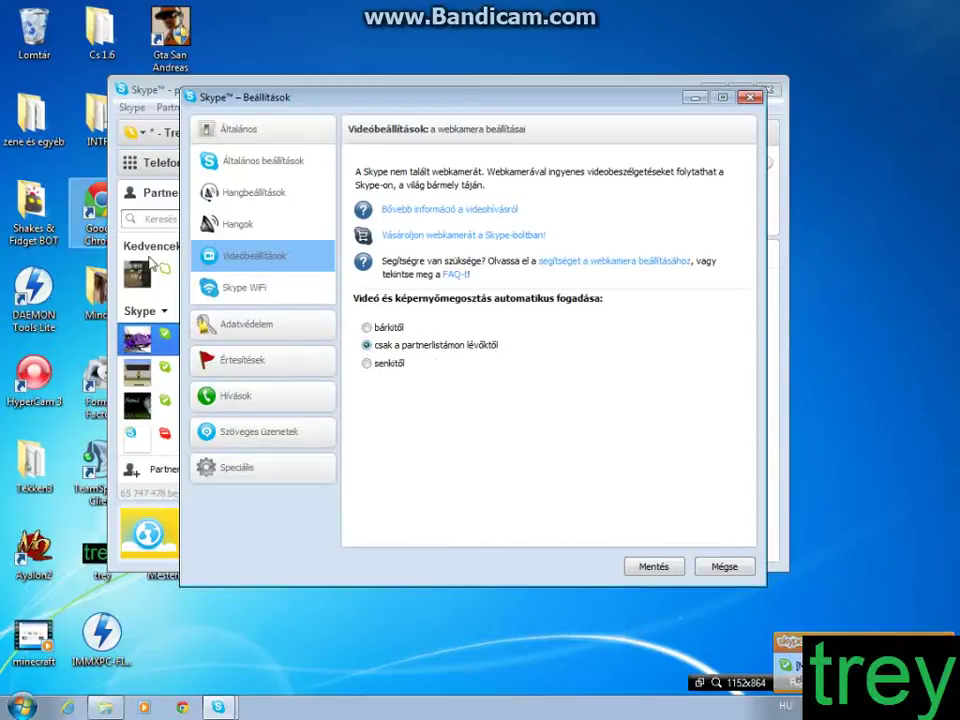
left_click(224, 284)
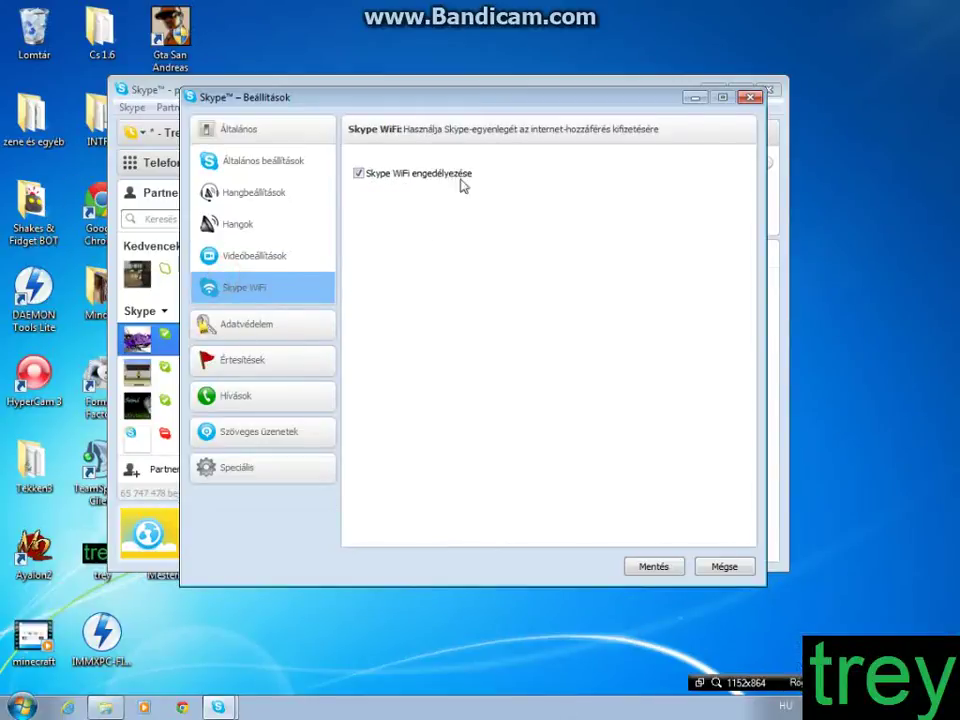
left_click(290, 322)
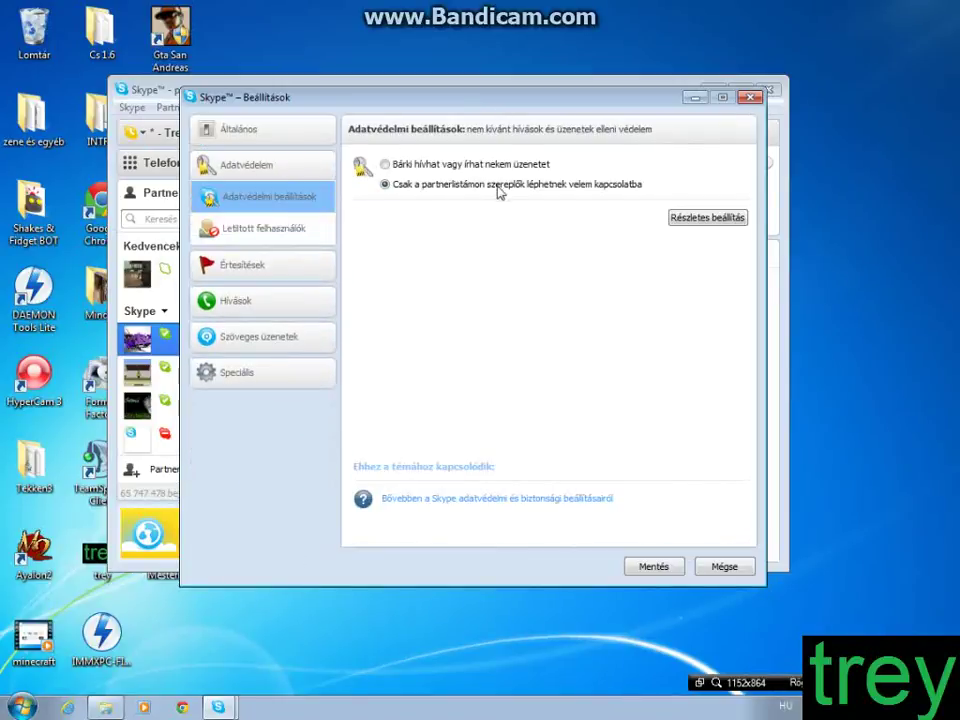
left_click(385, 164)
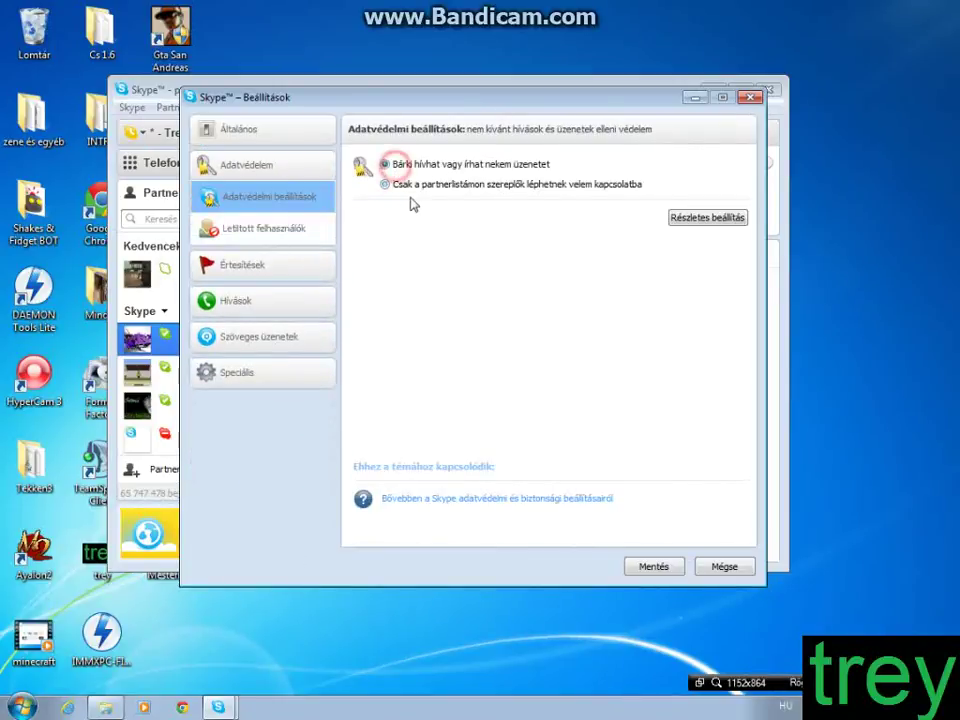
Review the notification options, the alert message options, the event sounds and the call settings.
left_click(268, 262)
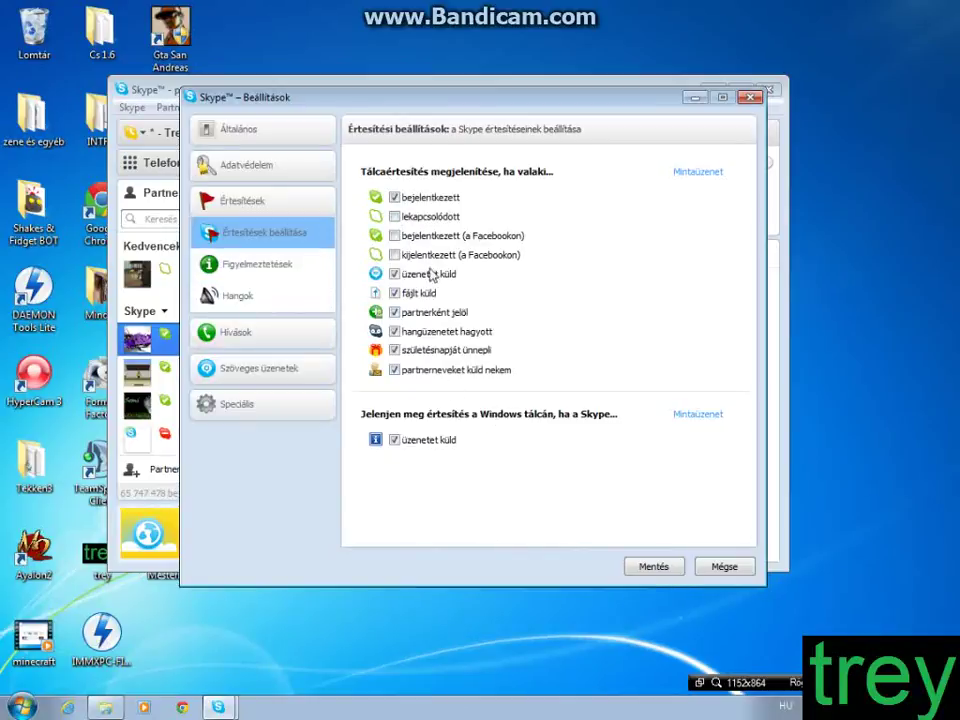
left_click(277, 260)
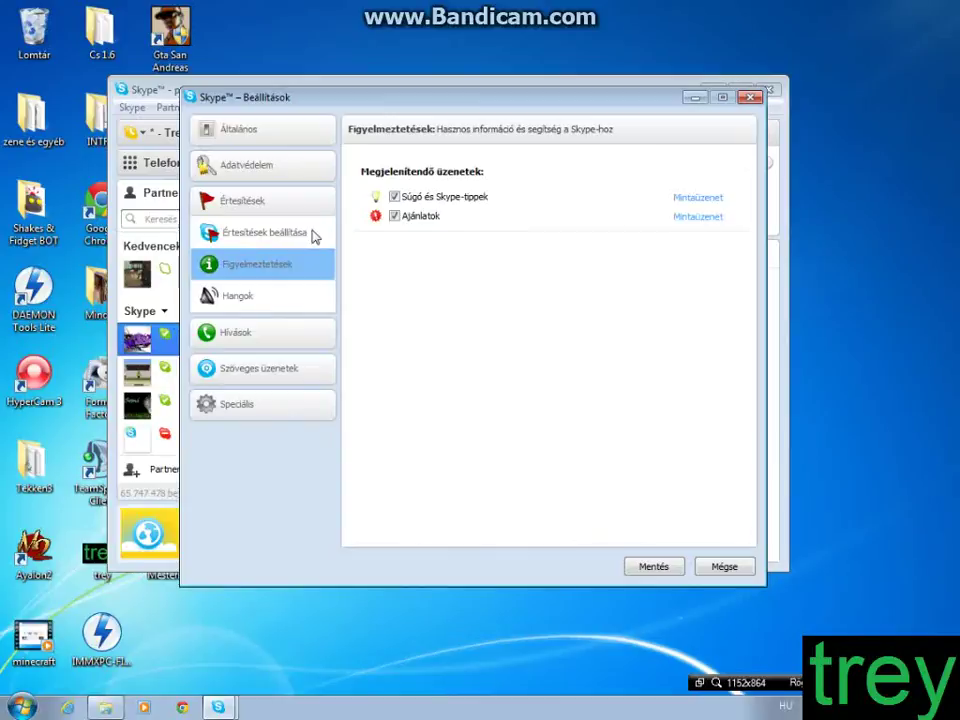
left_click(237, 296)
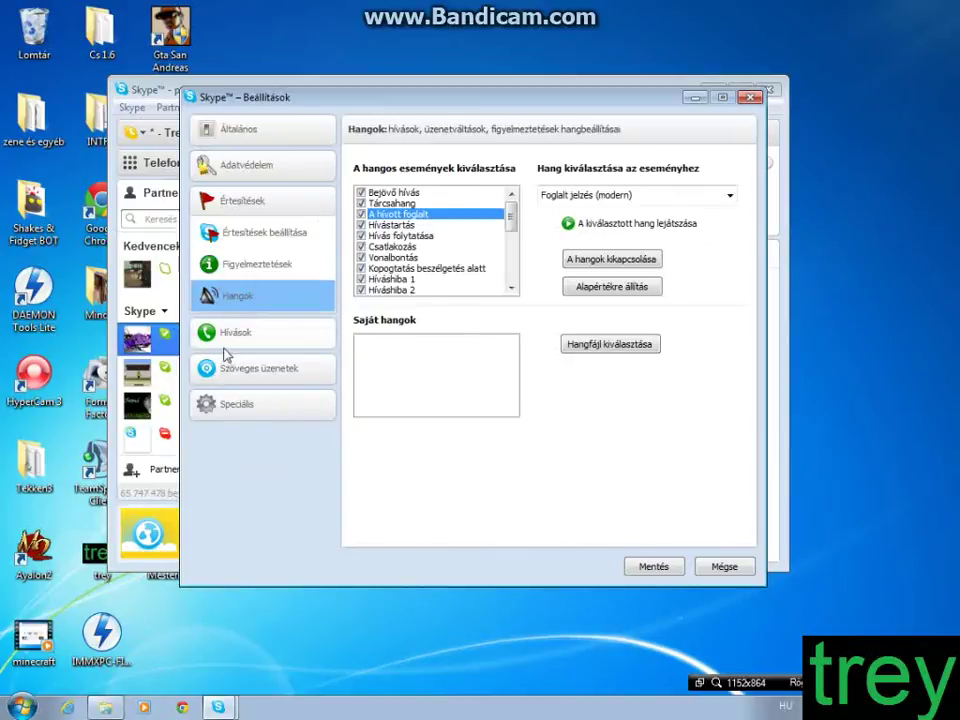
left_click(228, 336)
Review the advanced settings and the keyboard shortcut list, and close the settings window without saving.
left_click(254, 437)
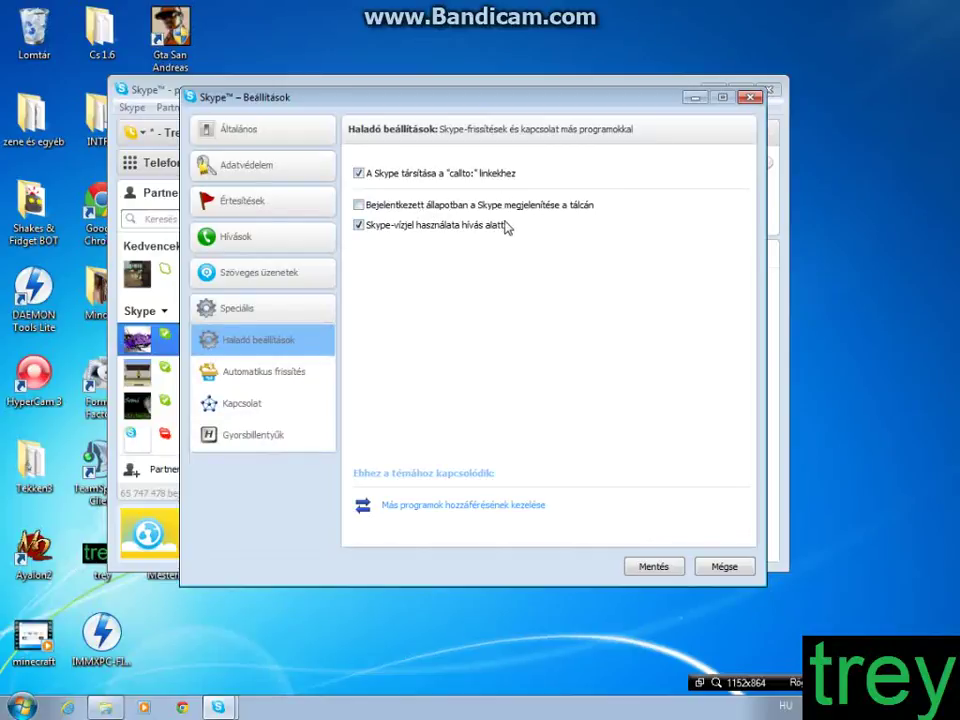
left_click(360, 206)
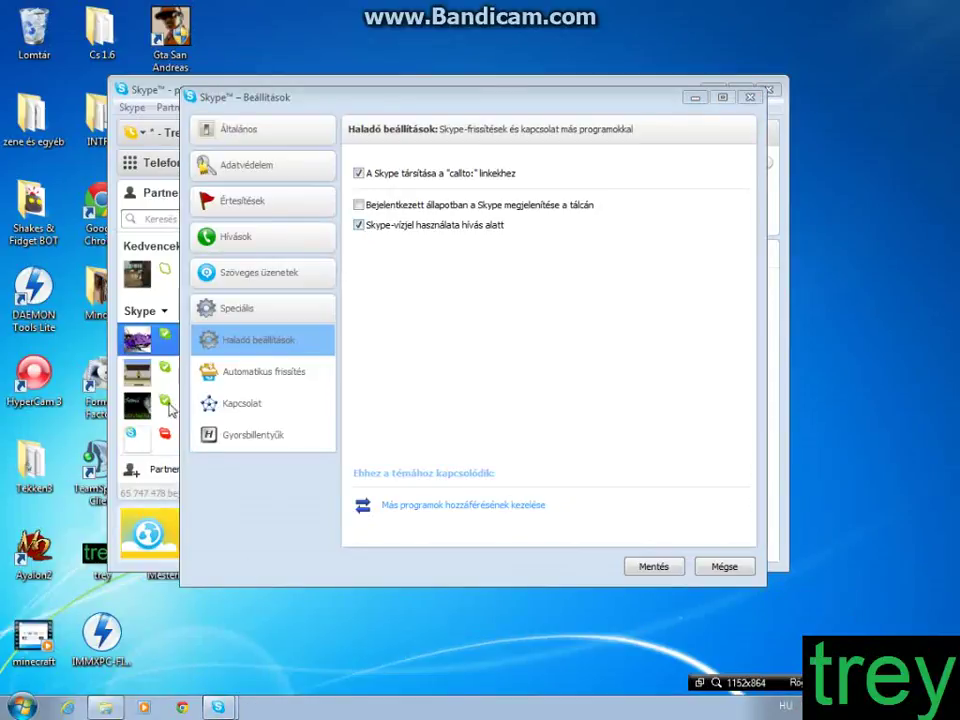
left_click(208, 435)
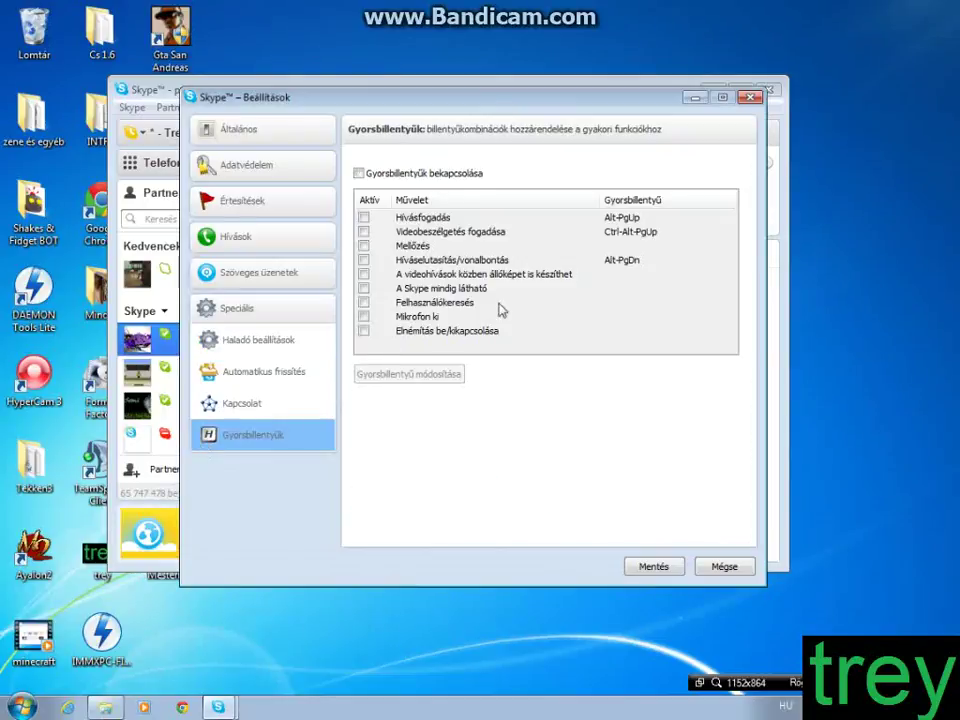
left_click(751, 98)
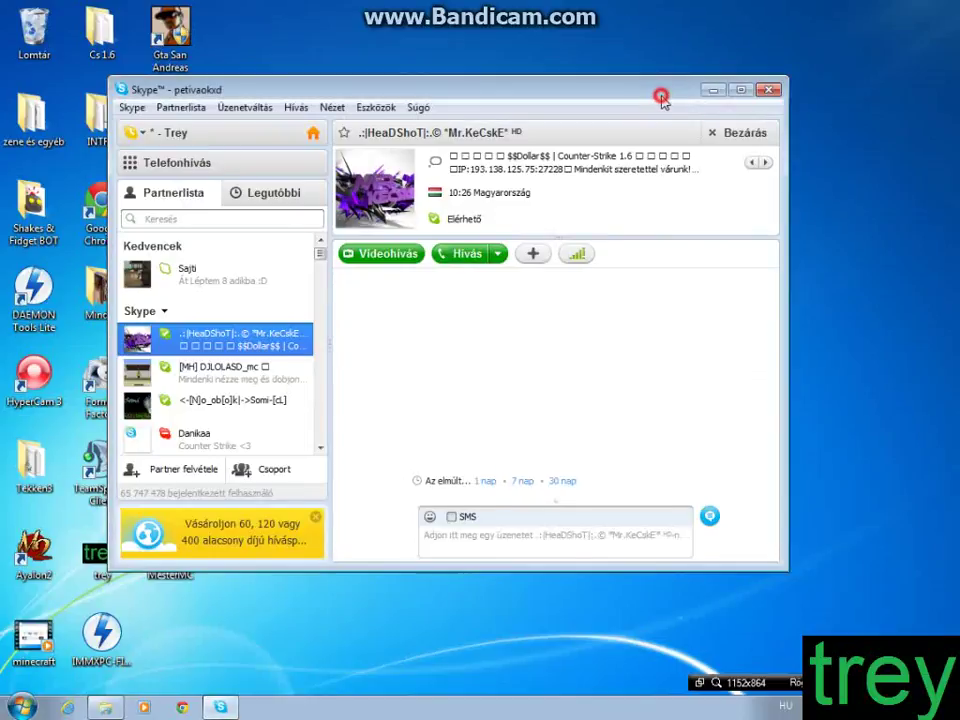
Move the Skype window up to the upper edge of the desktop and look through the contact list.
left_click_drag(660, 94, 668, 35)
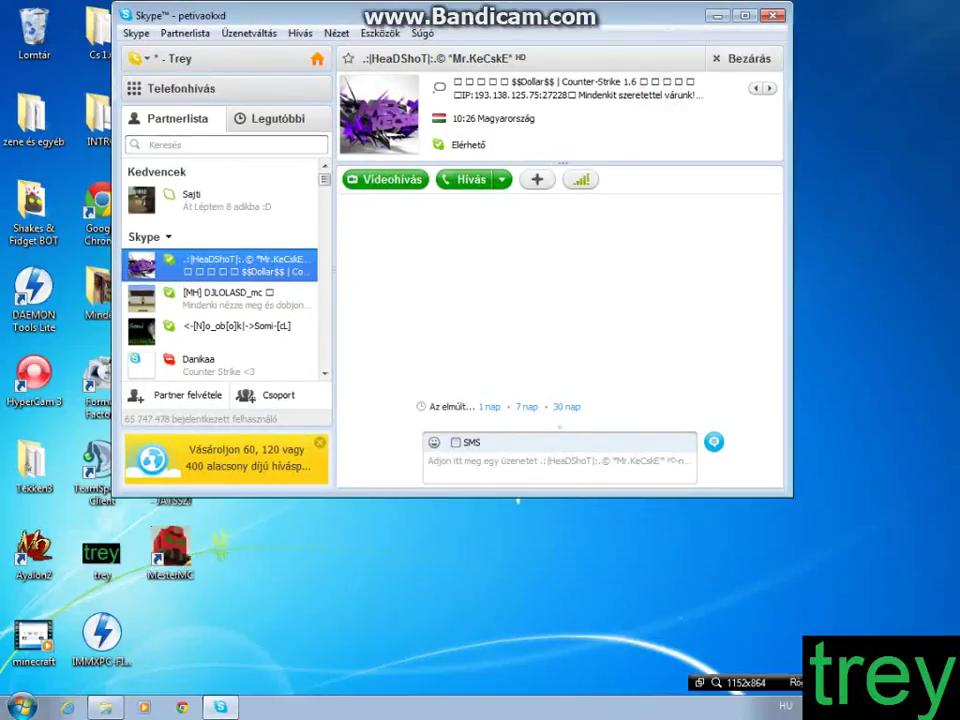
scroll(225, 320, "down", 3)
scroll(225, 321, "up", 3)
scroll(226, 321, "down", 1)
scroll(228, 321, "down", 4)
scroll(221, 322, "up", 1)
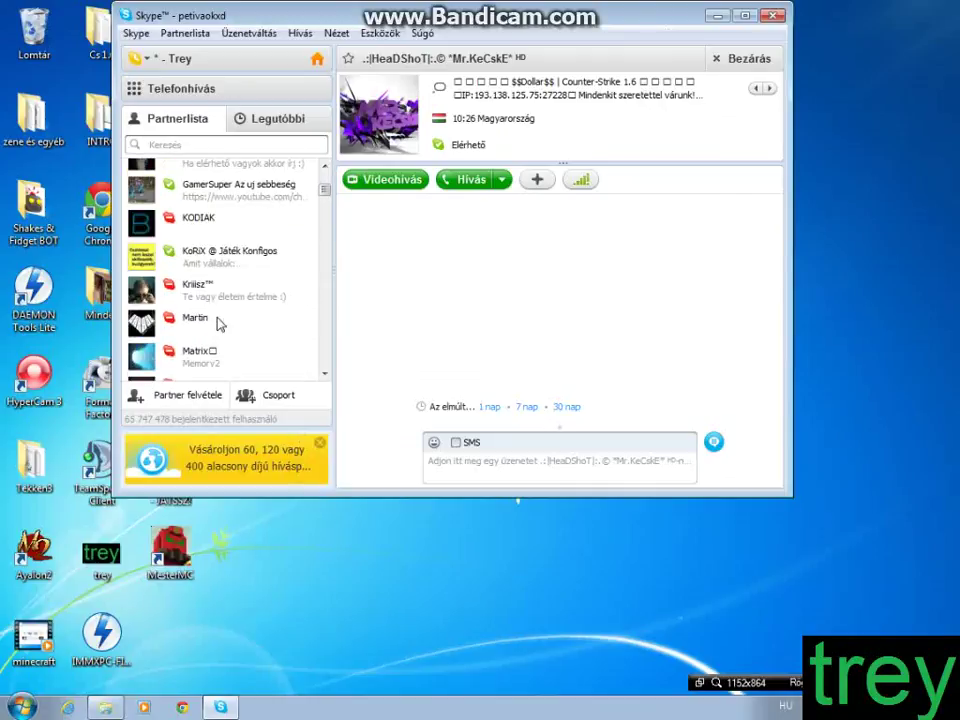